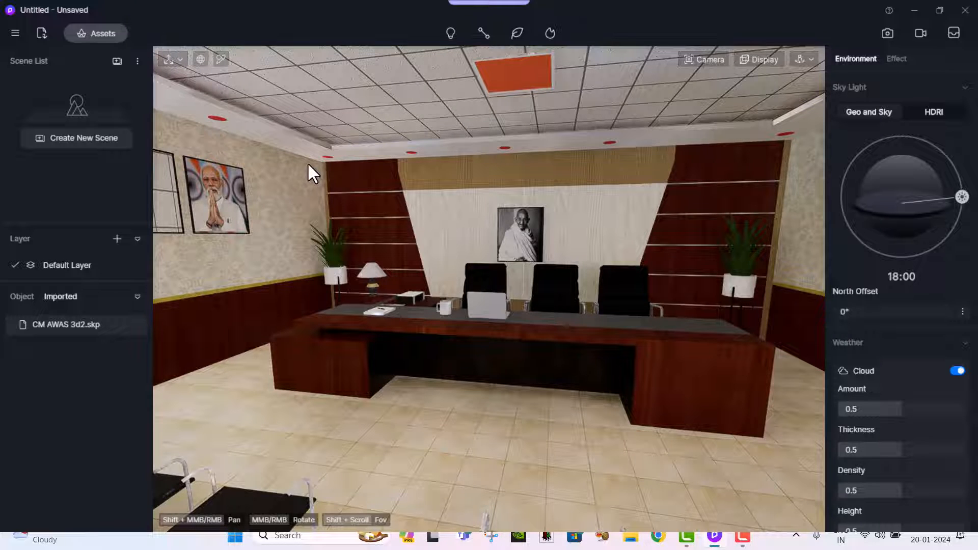
Step: Sample the red material of the round ceiling downlight beside the portrait wall with the Material Picker
middle_drag(356, 144, 377, 142)
scroll(376, 153, up, 4)
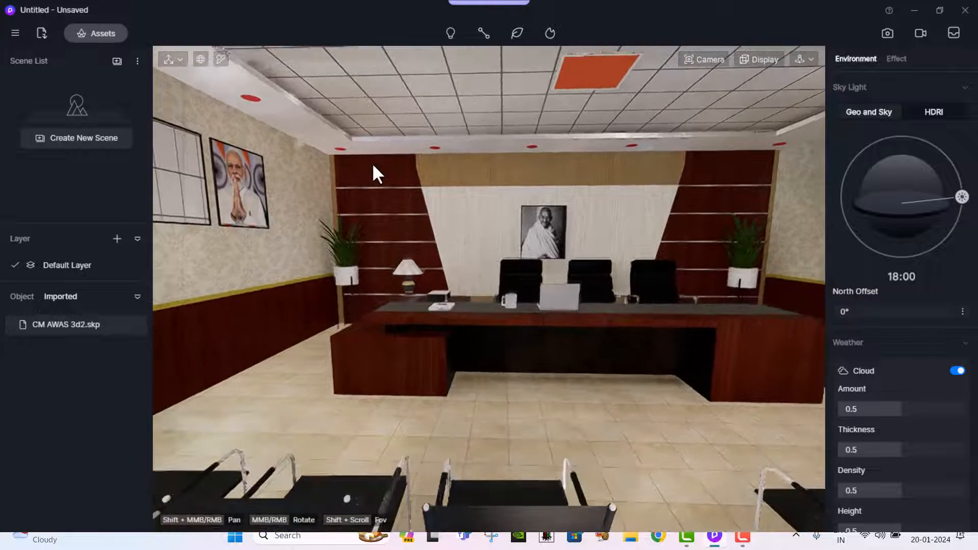
scroll(243, 97, up, 6)
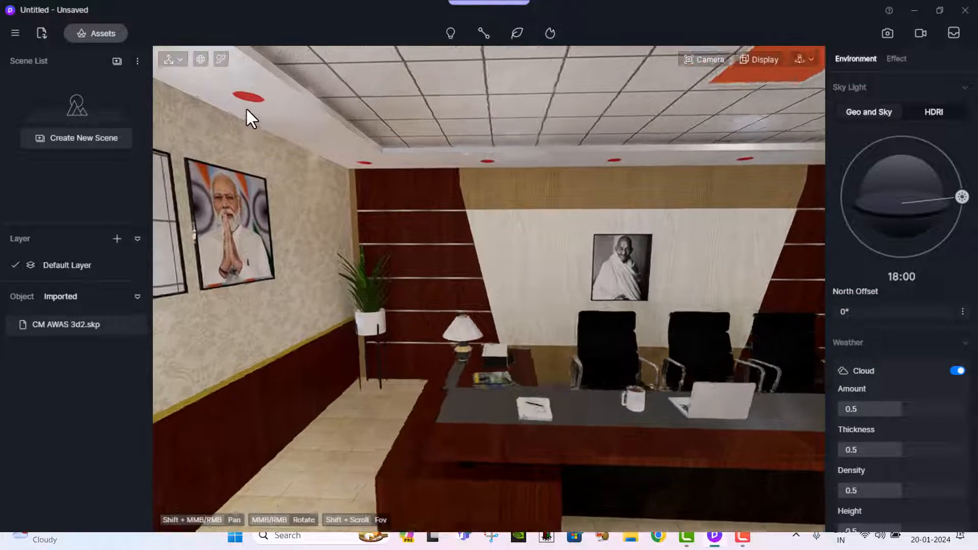
scroll(305, 150, up, 4)
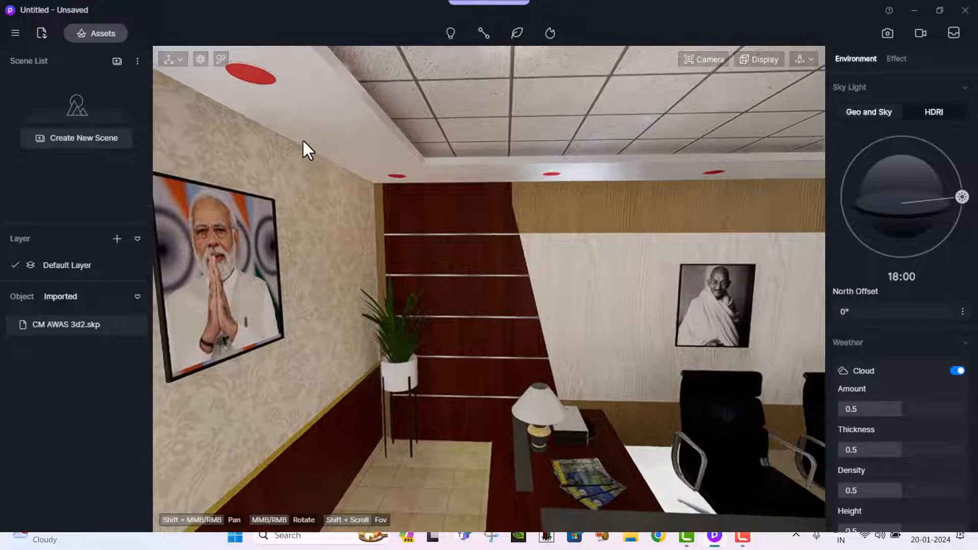
scroll(421, 252, down, 6)
scroll(313, 138, up, 5)
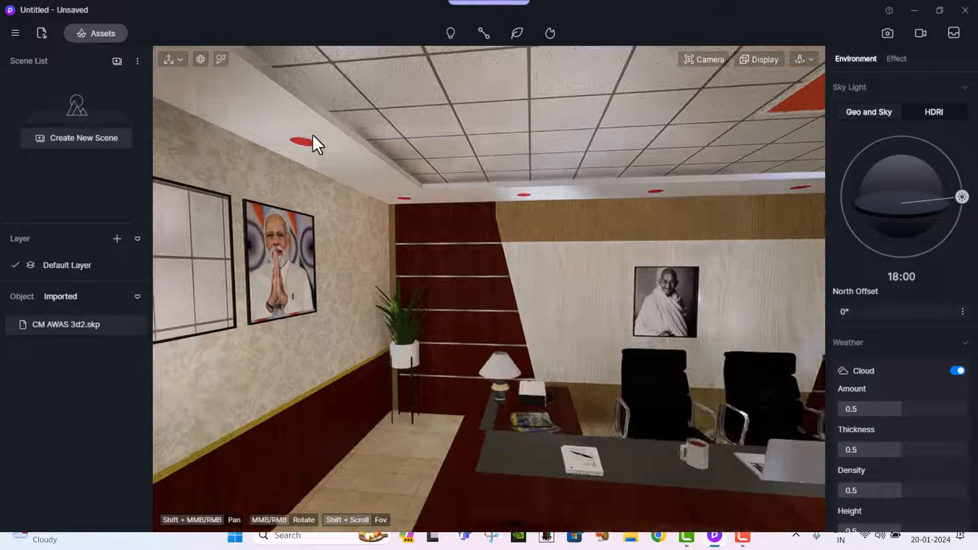
scroll(316, 137, up, 4)
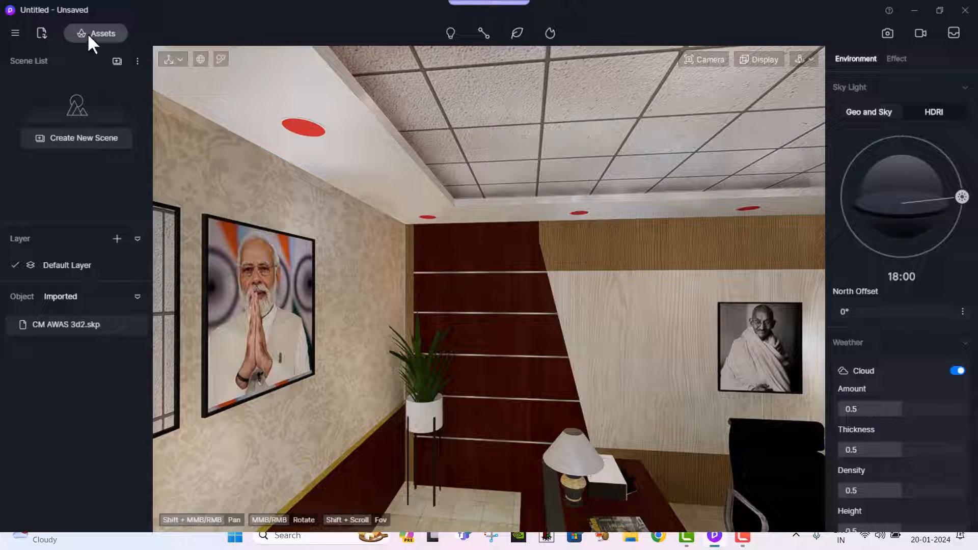
click(220, 59)
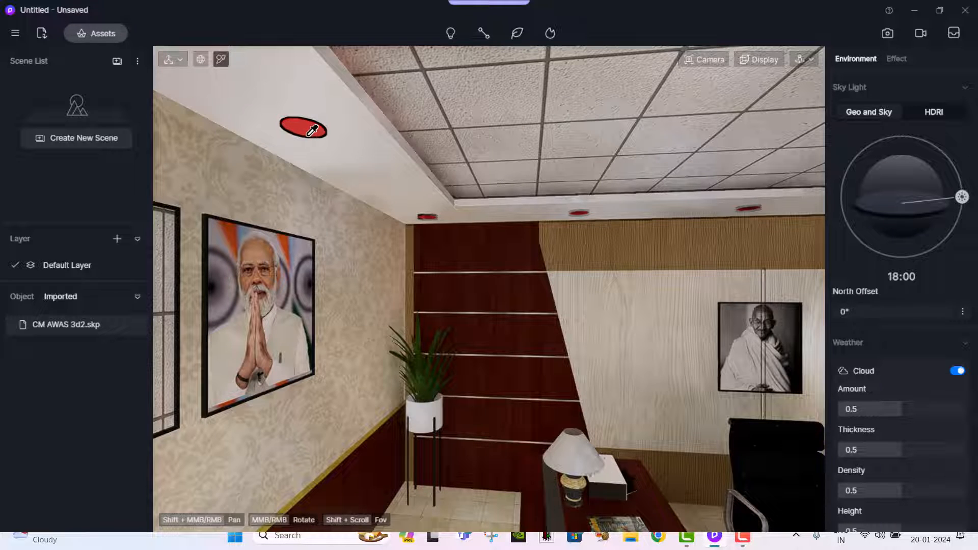
scroll(314, 144, up, 2)
middle_drag(315, 106, 303, 57)
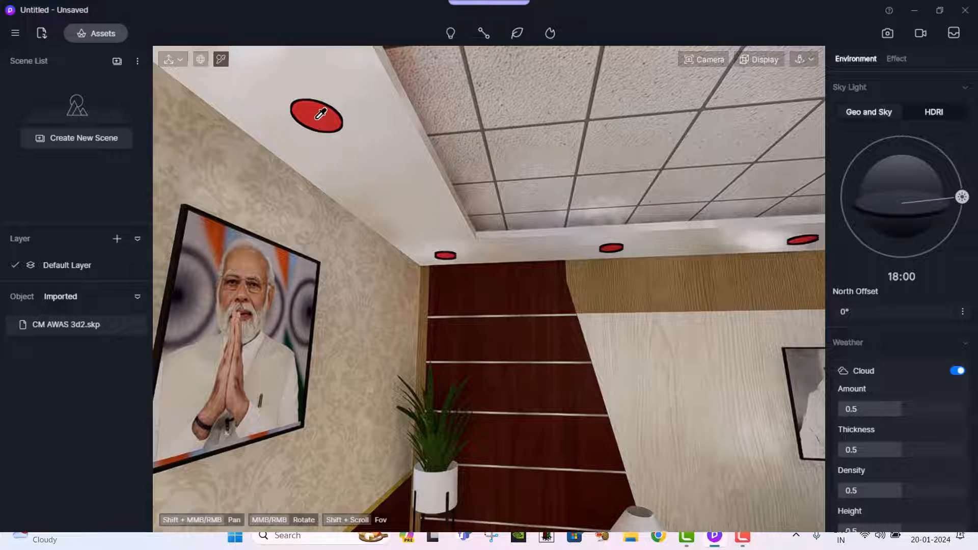
click(320, 113)
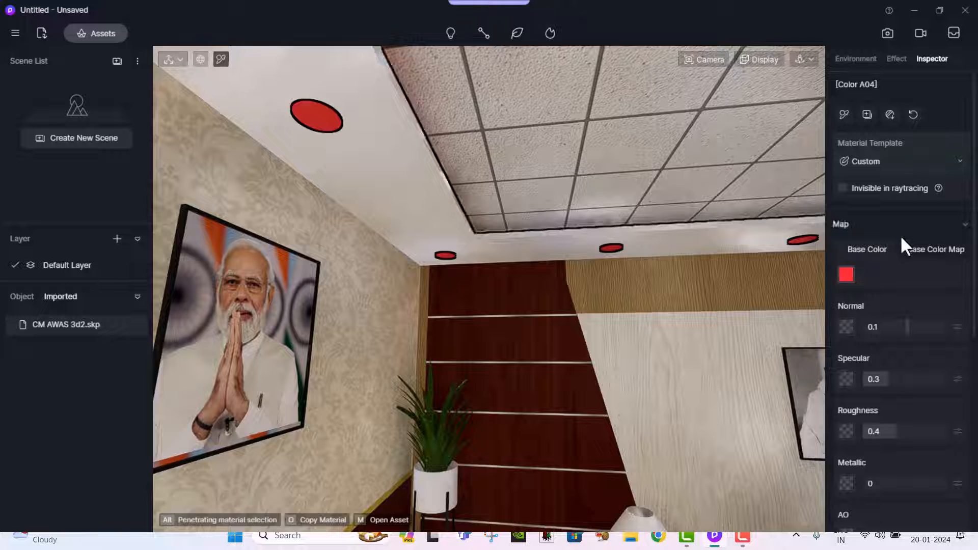
Step: Change the base color of the downlight material to a very pale, nearly white pink
click(845, 277)
drag(873, 343, 846, 323)
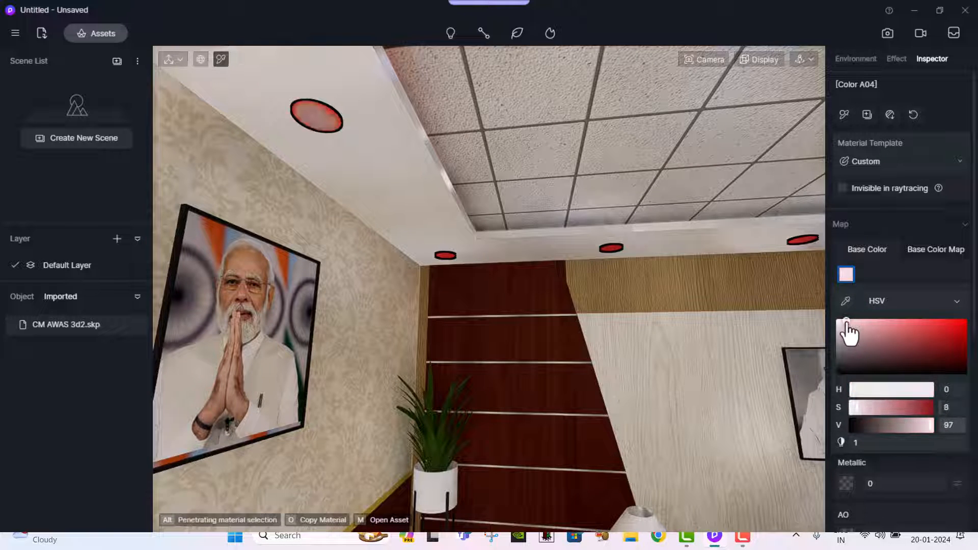
click(864, 269)
scroll(868, 357, down, 4)
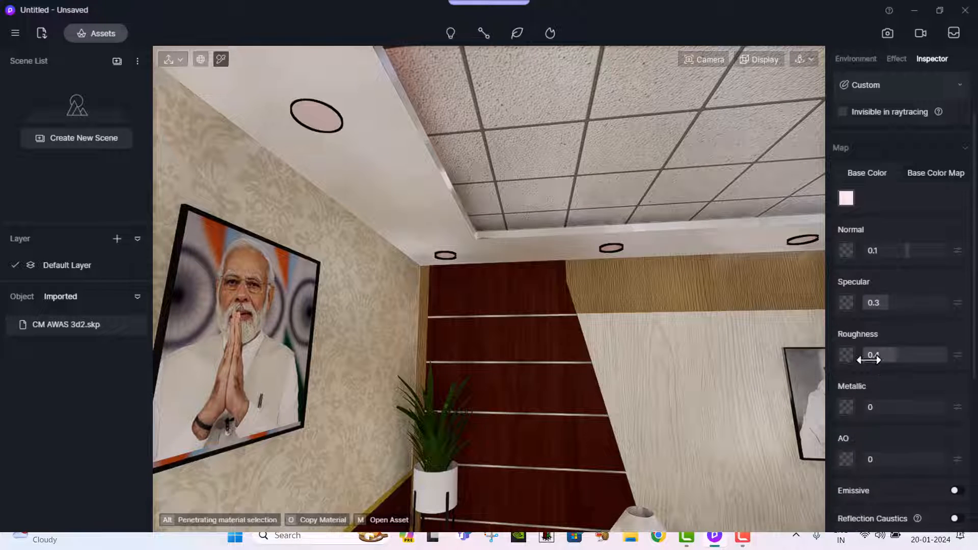
scroll(900, 365, up, 4)
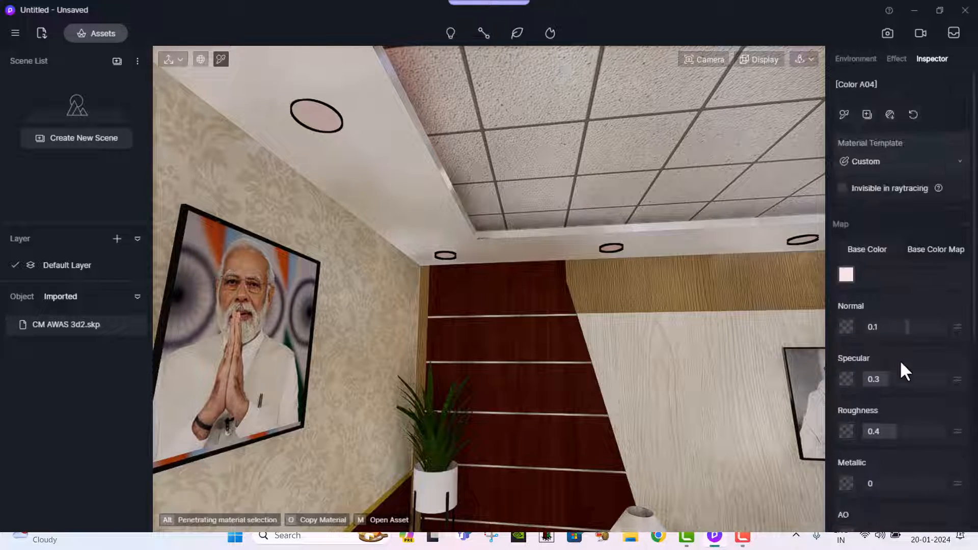
Step: Keep the Custom material template, enable Emissive on the downlight material and set its intensity to 9
scroll(901, 366, down, 4)
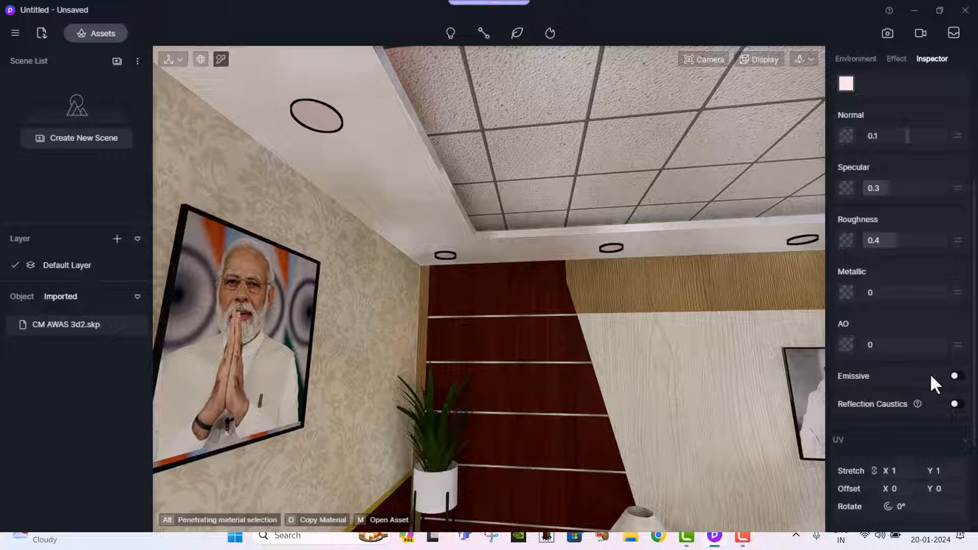
scroll(891, 374, up, 4)
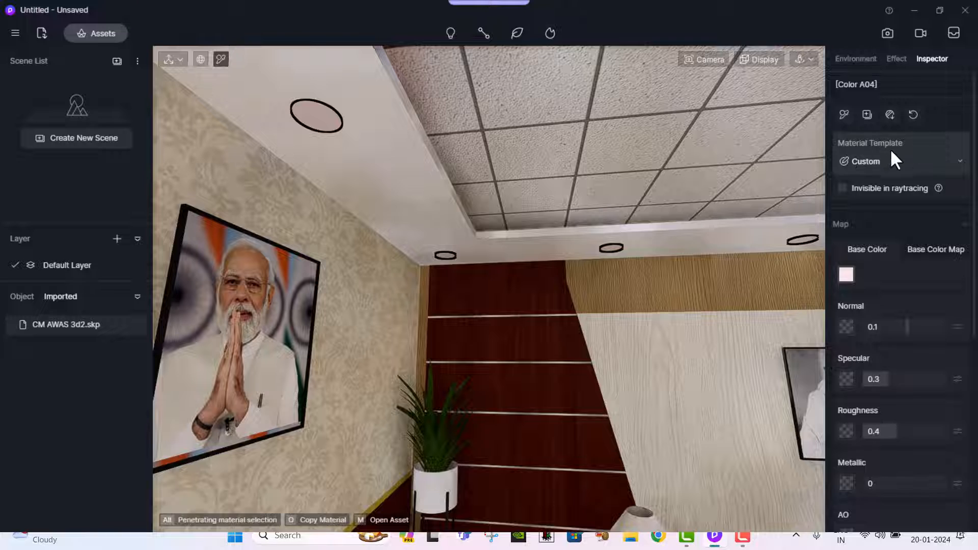
click(894, 158)
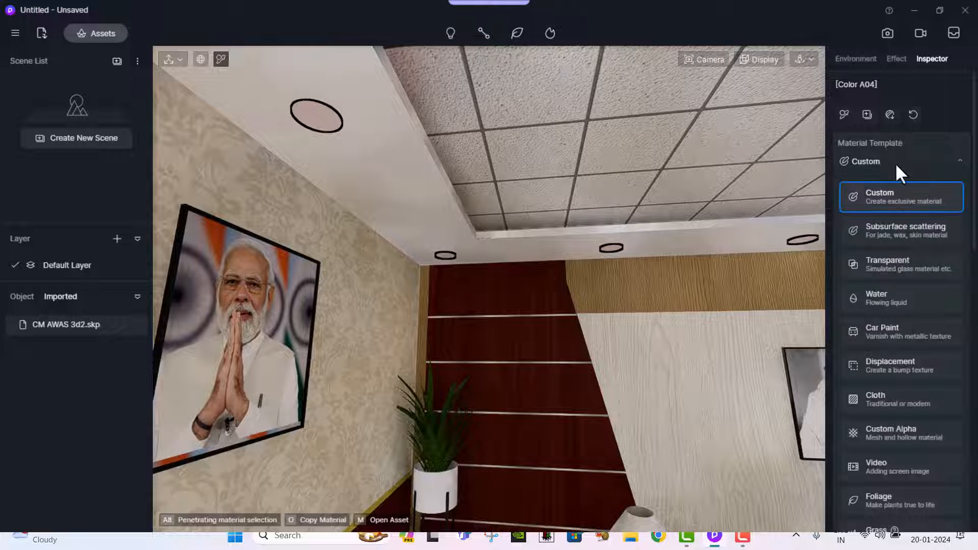
click(886, 195)
scroll(897, 323, down, 5)
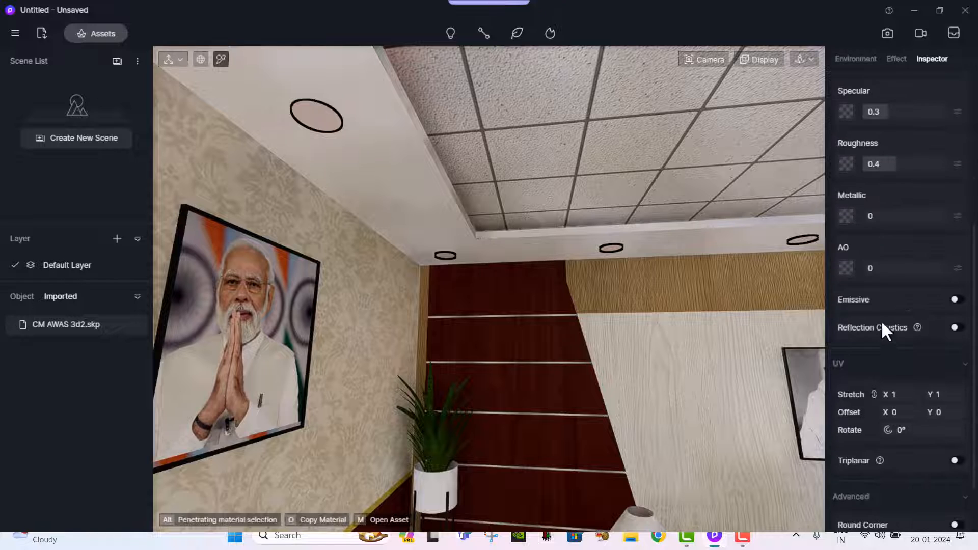
click(954, 299)
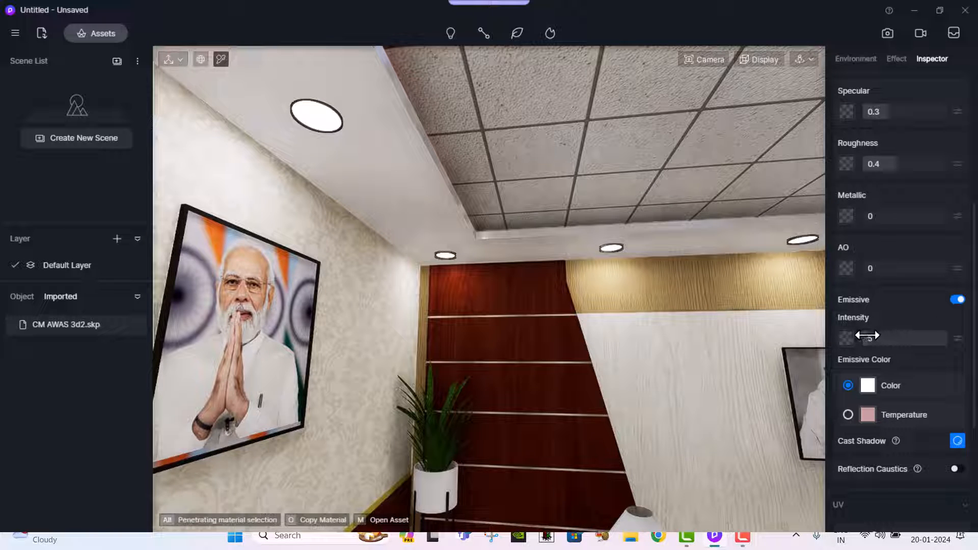
mouse_move(866, 336)
mouse_down()
mouse_move(892, 335)
mouse_move(862, 336)
mouse_move(871, 336)
mouse_up()
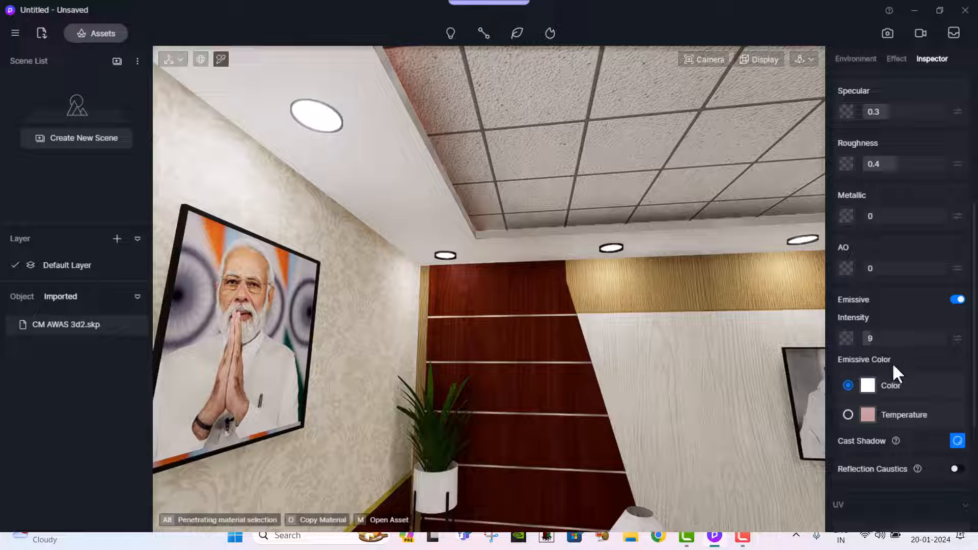
Step: Try a red emissive color on the downlight material
click(869, 386)
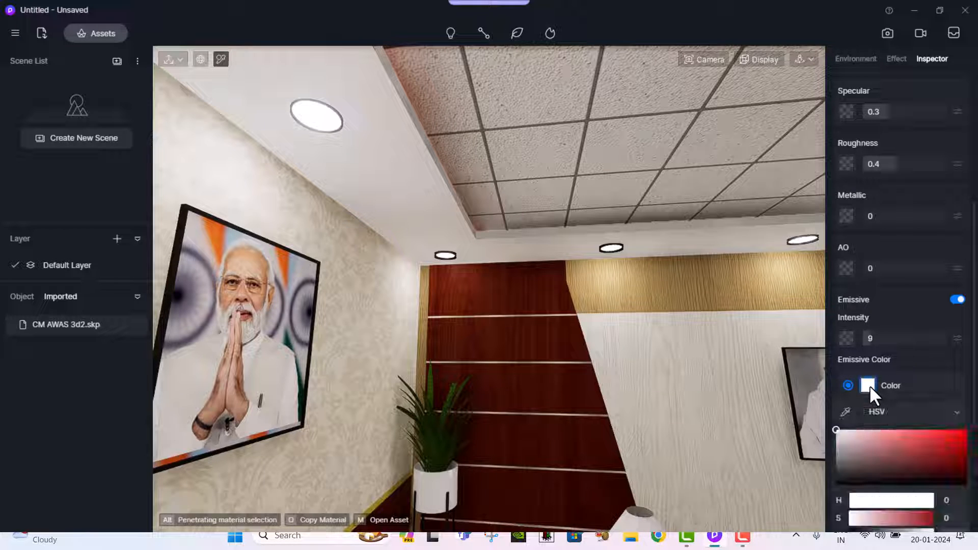
drag(895, 454, 946, 436)
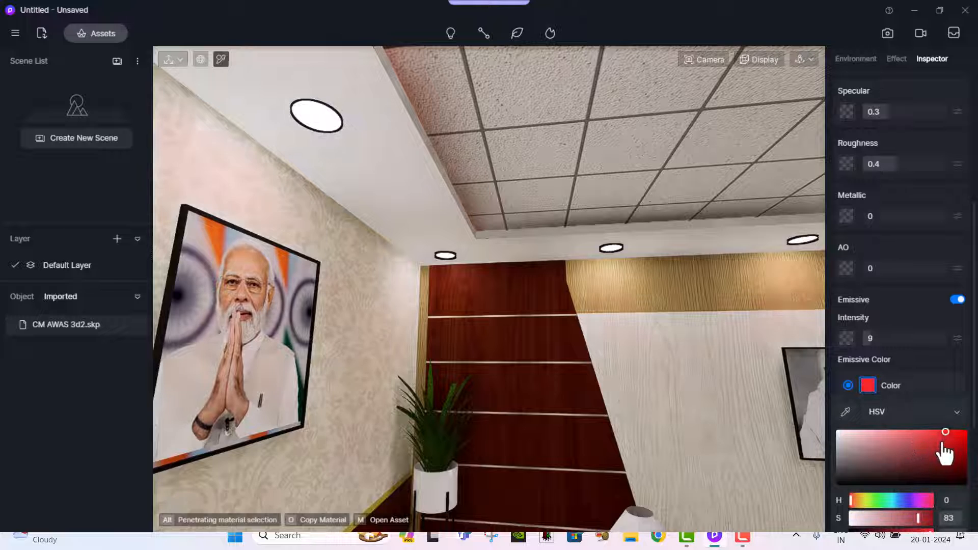
click(868, 385)
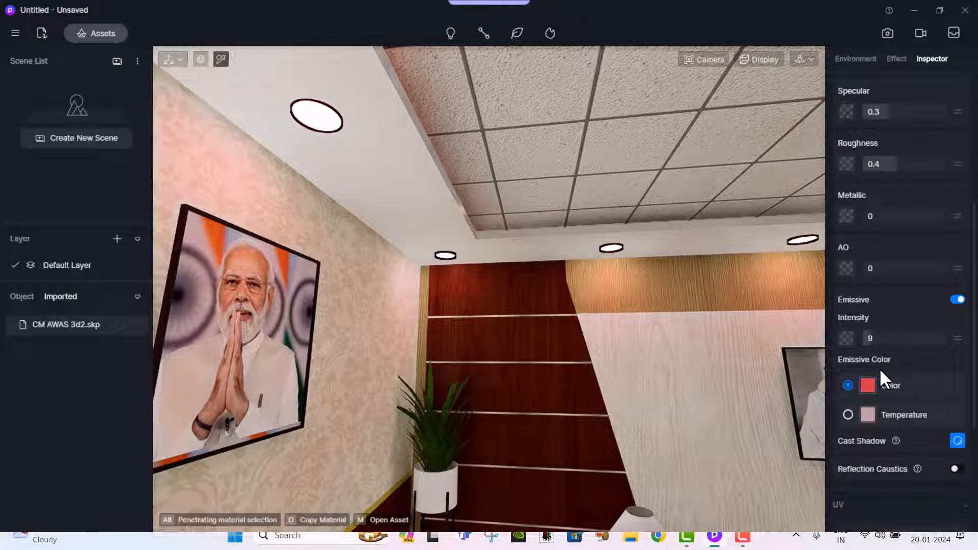
Step: Switch the downlights' emissive color to Temperature, set it to 6100 and leave the Material Picker
click(848, 414)
scroll(884, 400, down, 2)
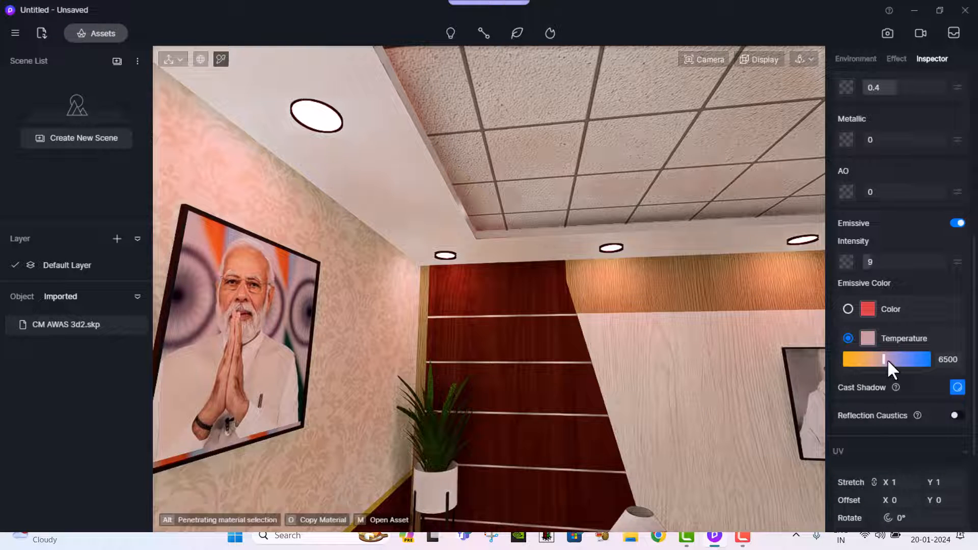
drag(880, 358, 915, 359)
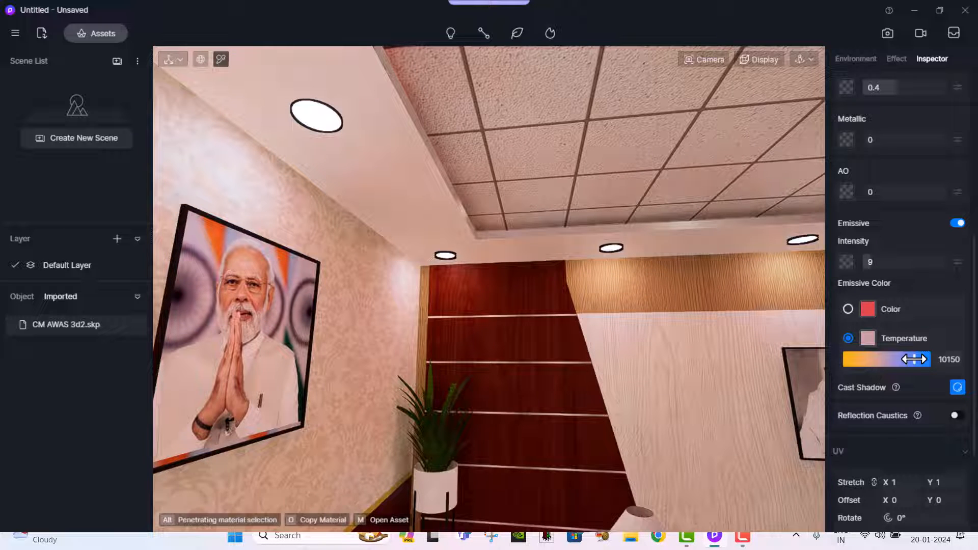
drag(915, 359, 880, 359)
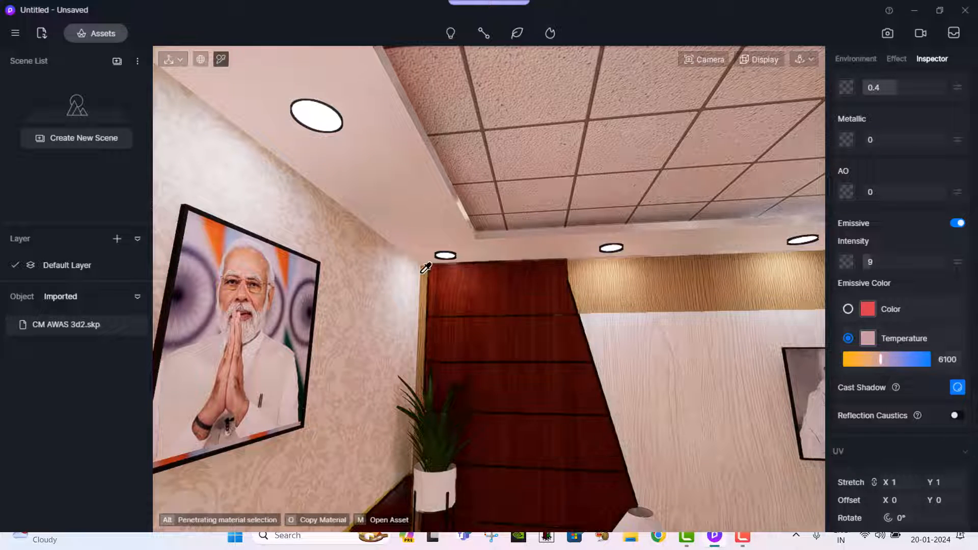
scroll(412, 253, down, 6)
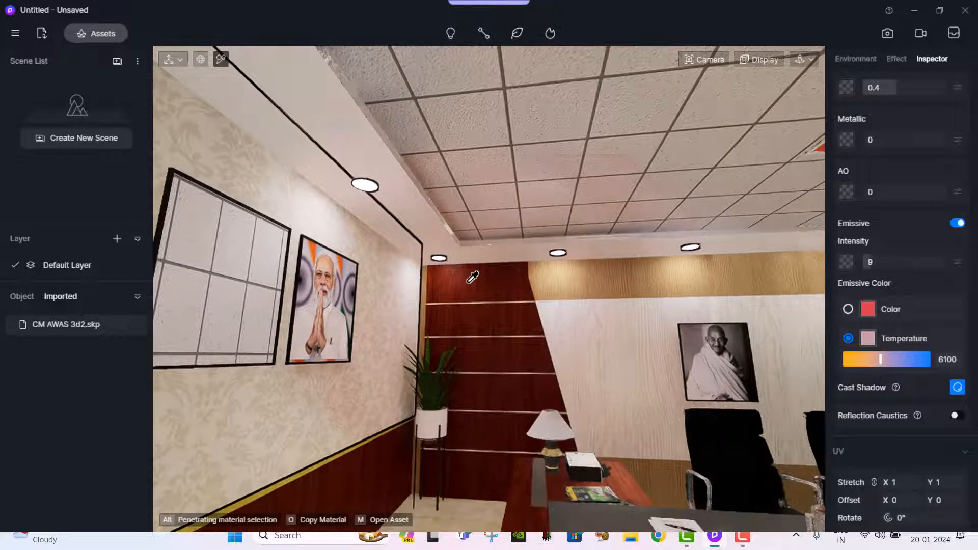
key(Escape)
Step: Place a Point Light on the floor in front of the desk, at about X 13955, Y 9462, Z 360
scroll(404, 252, down, 3)
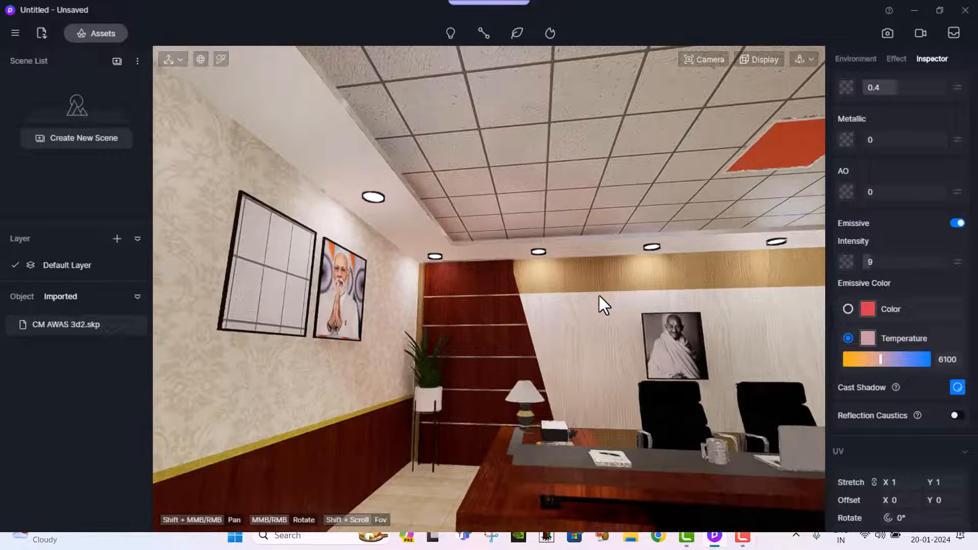
middle_drag(560, 304, 569, 282)
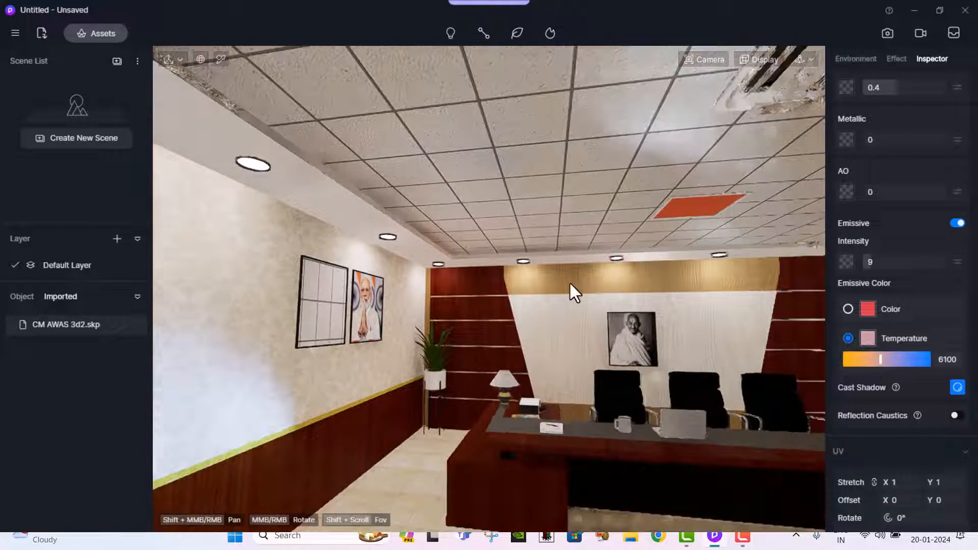
click(450, 33)
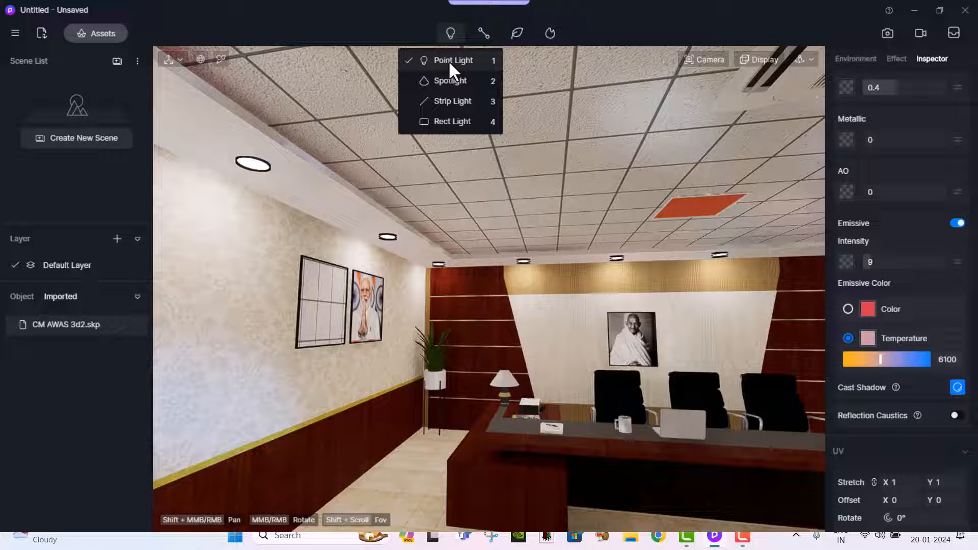
click(448, 60)
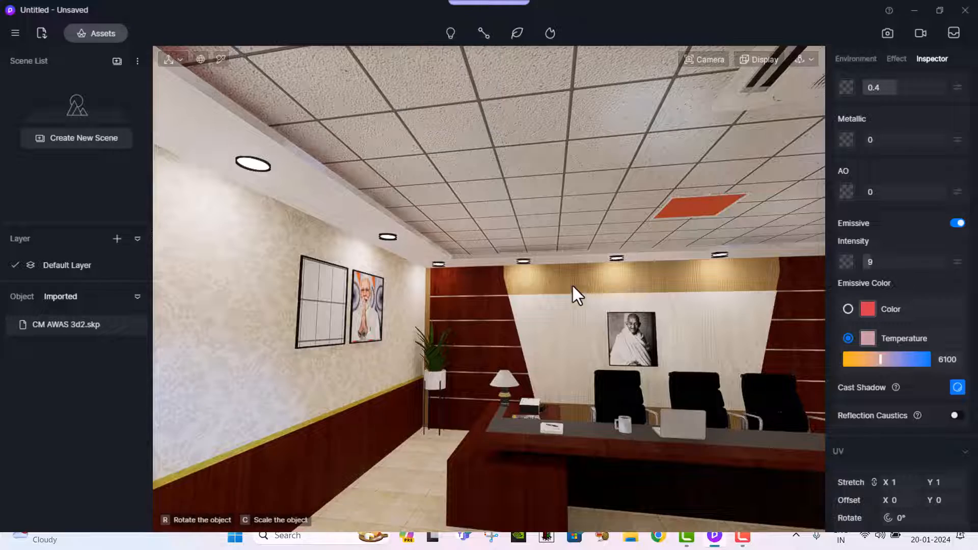
click(572, 366)
scroll(597, 439, down, 3)
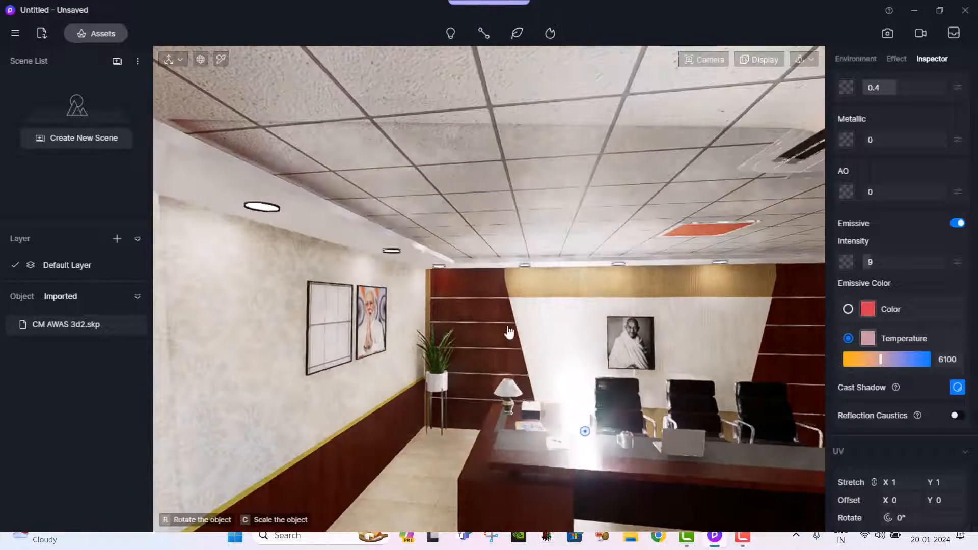
middle_drag(509, 334, 429, 277)
middle_drag(540, 412, 497, 470)
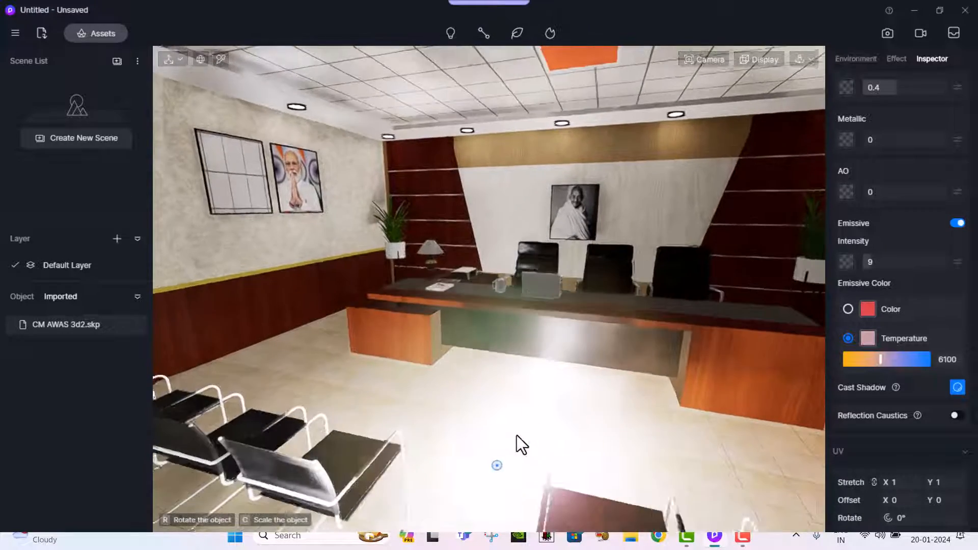
click(487, 422)
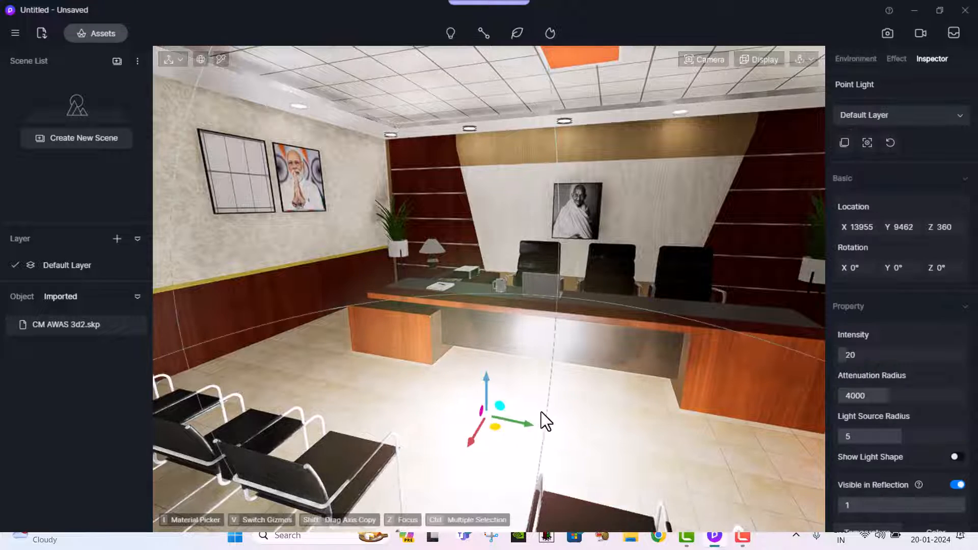
Step: Raise the point light vertically to about Z 1981 and select it for editing
drag(488, 386, 506, 189)
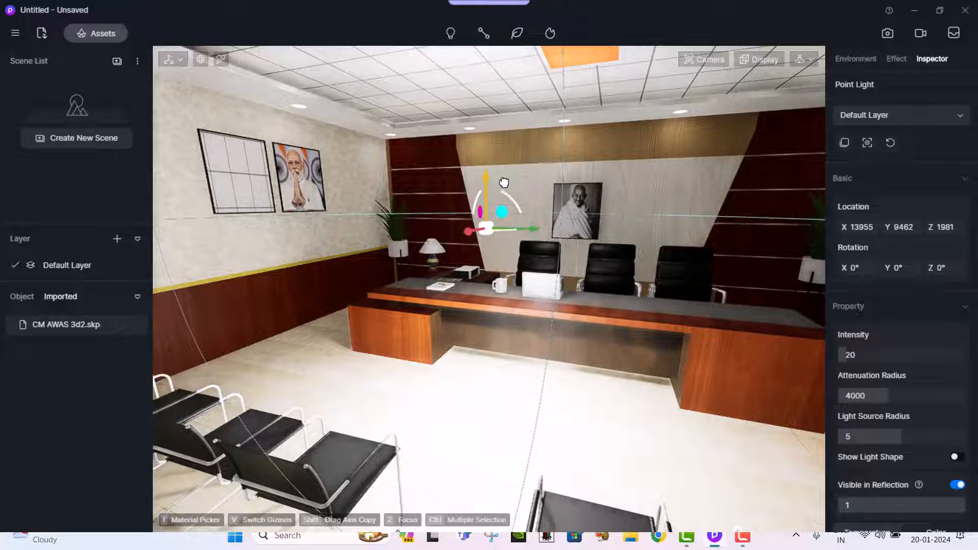
click(490, 224)
click(487, 222)
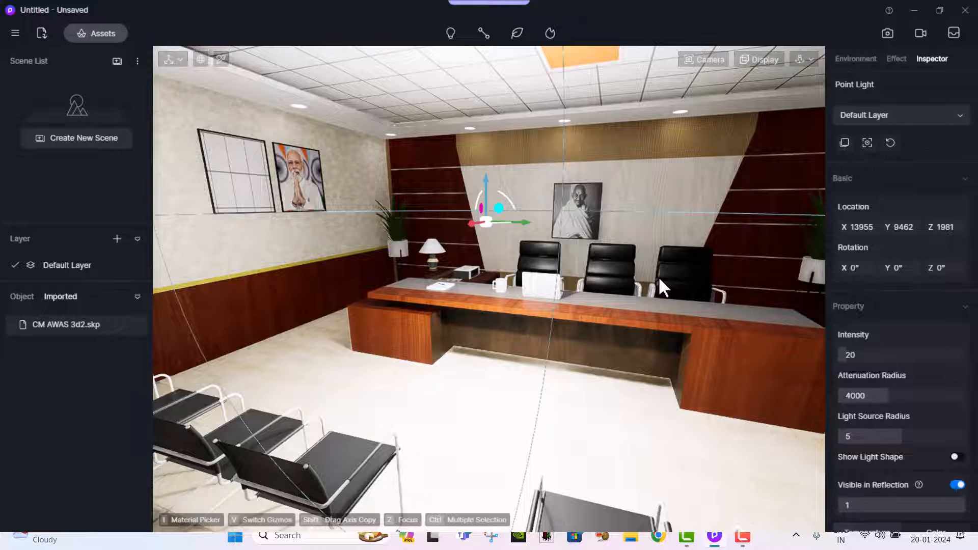
click(484, 222)
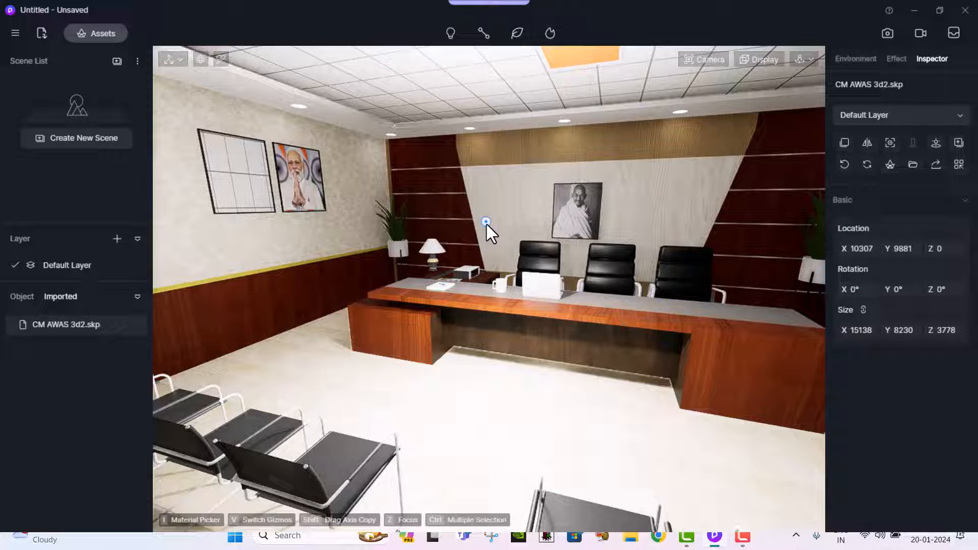
click(486, 222)
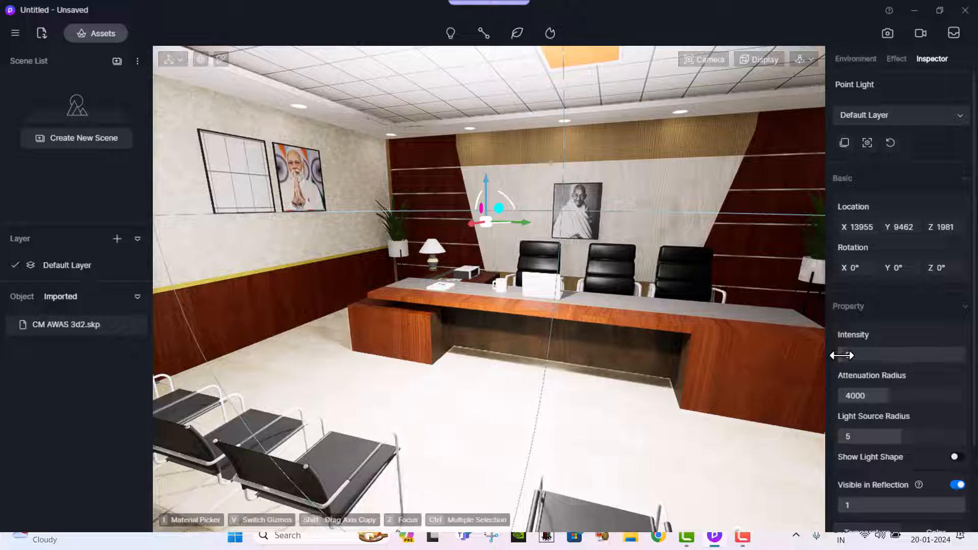
Step: Set the point light's intensity to 9, attenuation radius to 1866 and light source radius to 4.1
drag(841, 355, 842, 355)
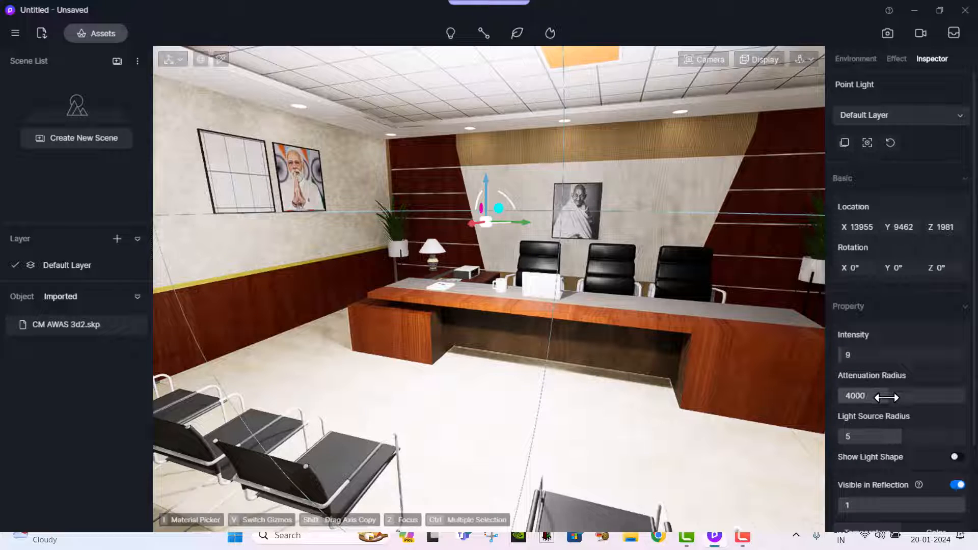
mouse_move(897, 396)
mouse_down()
mouse_move(937, 396)
mouse_move(855, 393)
mouse_move(945, 400)
mouse_move(891, 399)
mouse_up()
scroll(876, 395, down, 1)
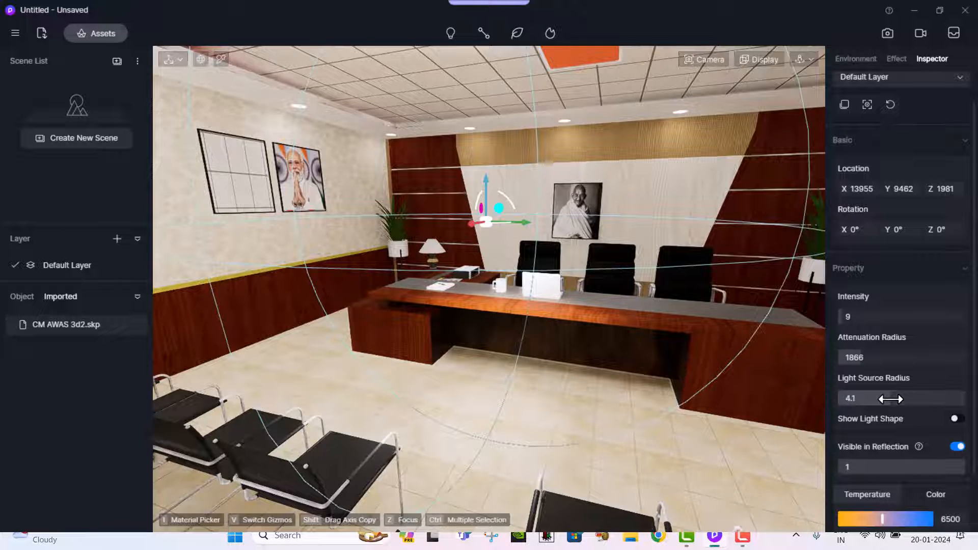
Step: Turn off Visible in Reflection for the point light and lower it to about Z 1215
click(953, 442)
click(953, 443)
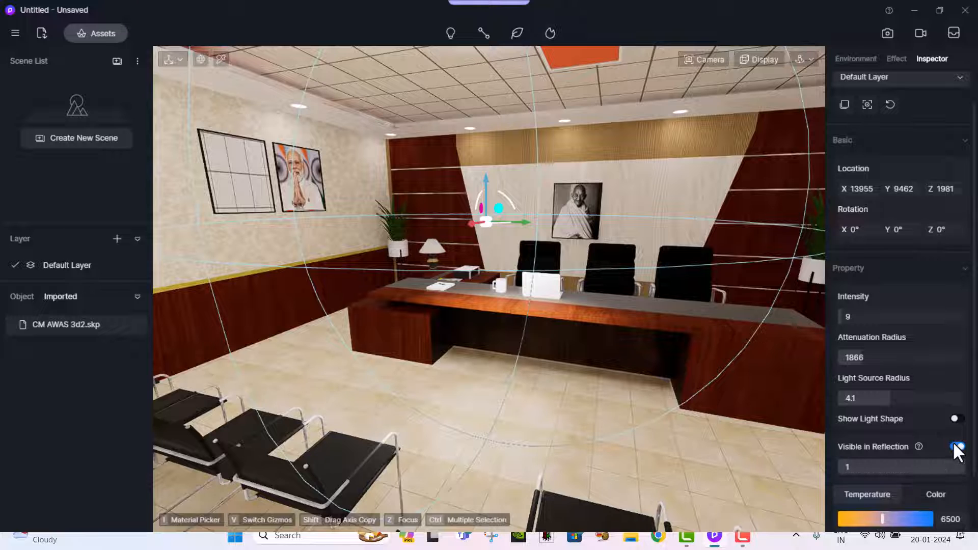
click(953, 443)
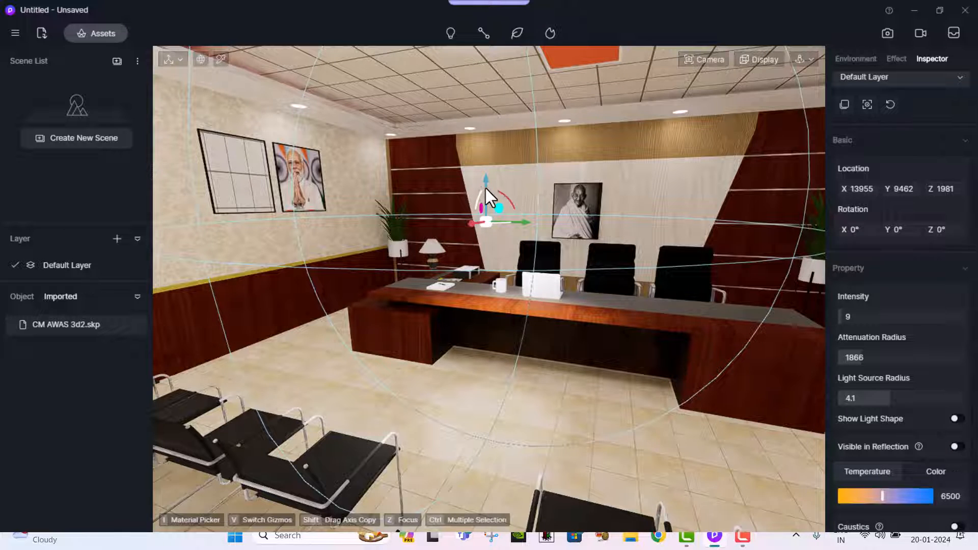
drag(485, 188, 493, 325)
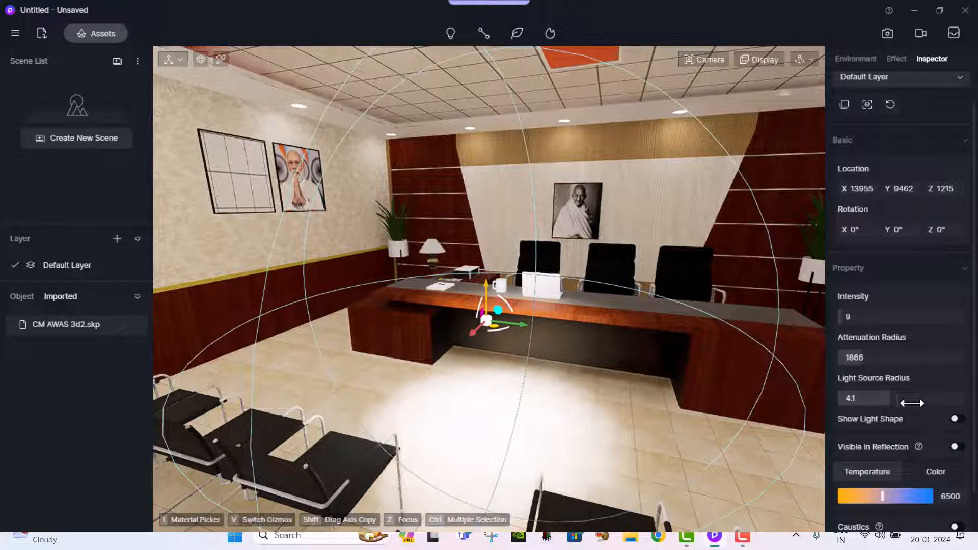
Step: Toggle Visible in Reflection on and off again and raise the point light to about Z 1744
click(956, 443)
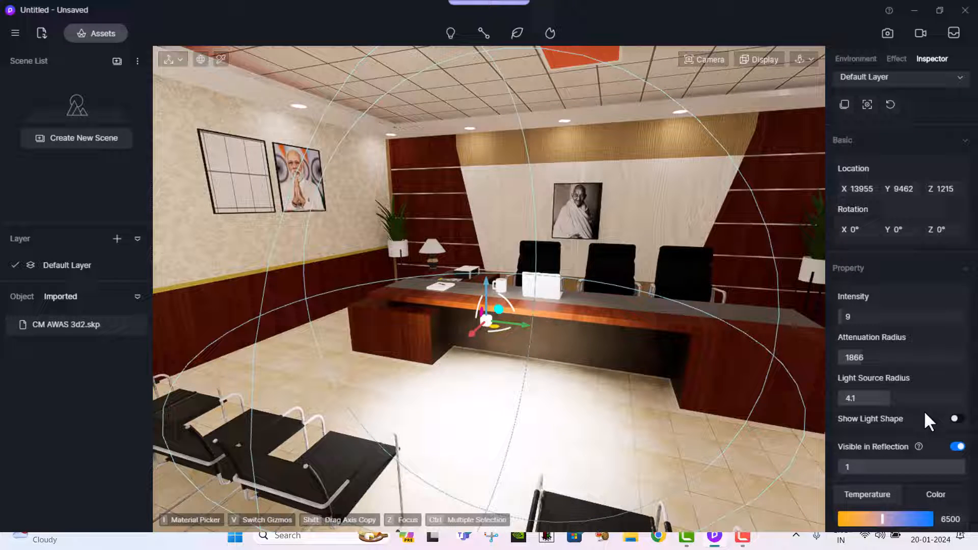
click(956, 447)
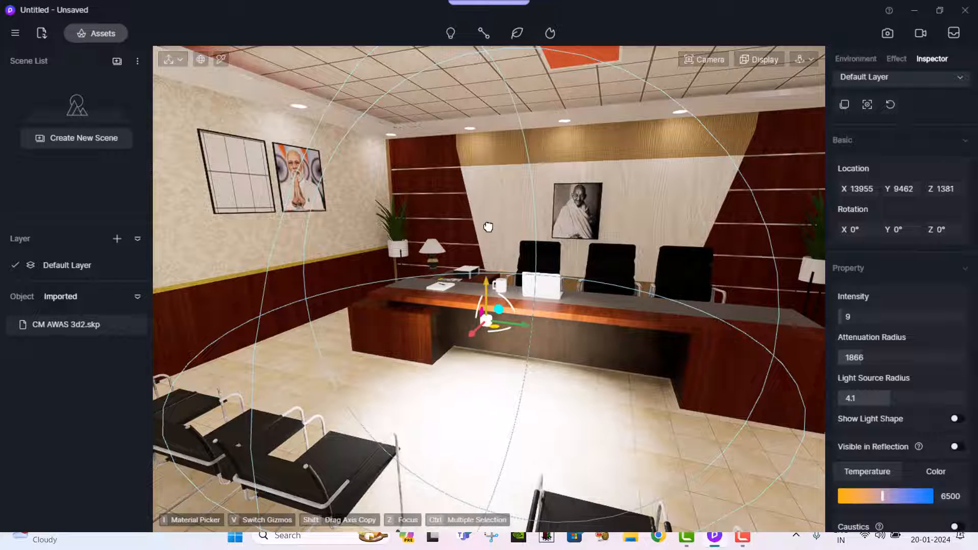
drag(488, 228, 484, 191)
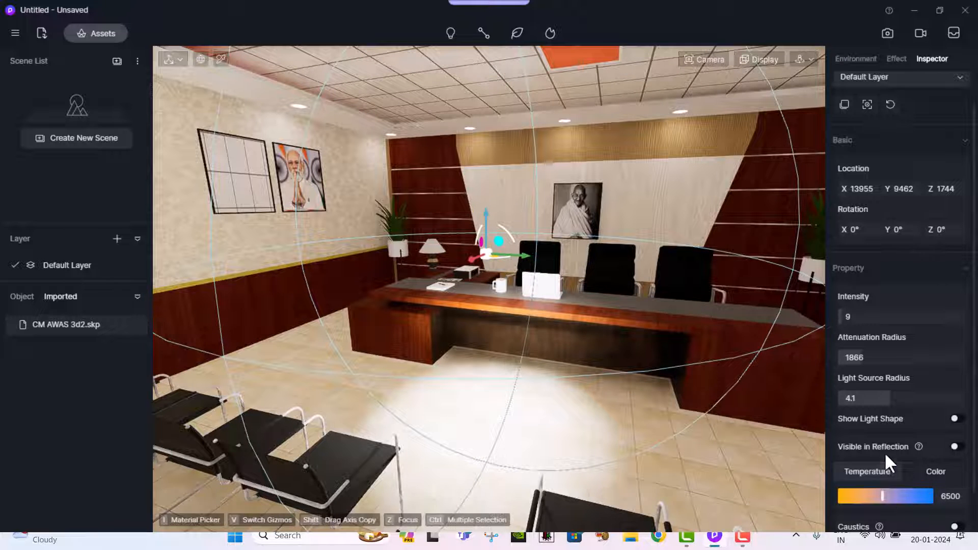
Step: Compare the point light's Color and Temperature modes and set its temperature to 3250
scroll(896, 438, down, 1)
click(935, 426)
click(879, 427)
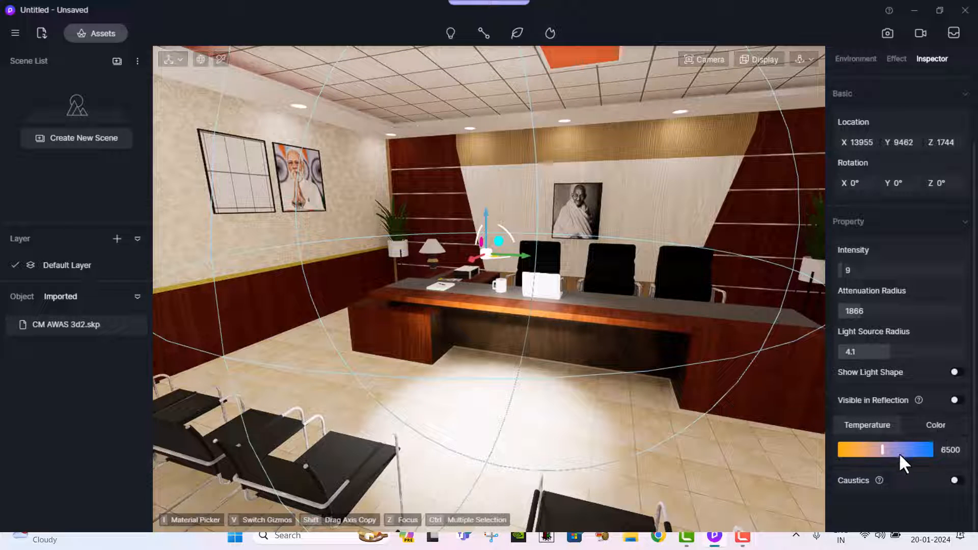
drag(882, 449, 854, 450)
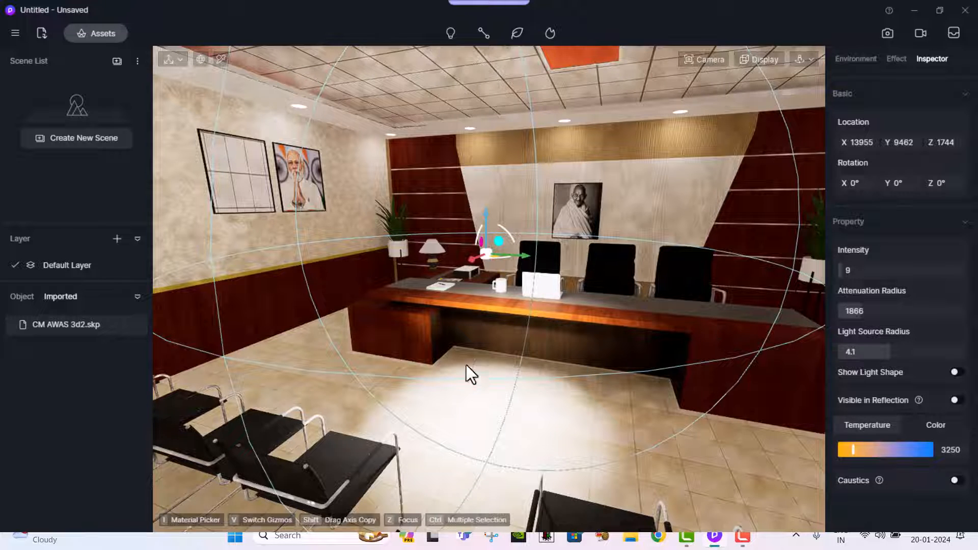
Step: Reselect the point light in front of the desk and move it vertically to about Z 2026
click(472, 266)
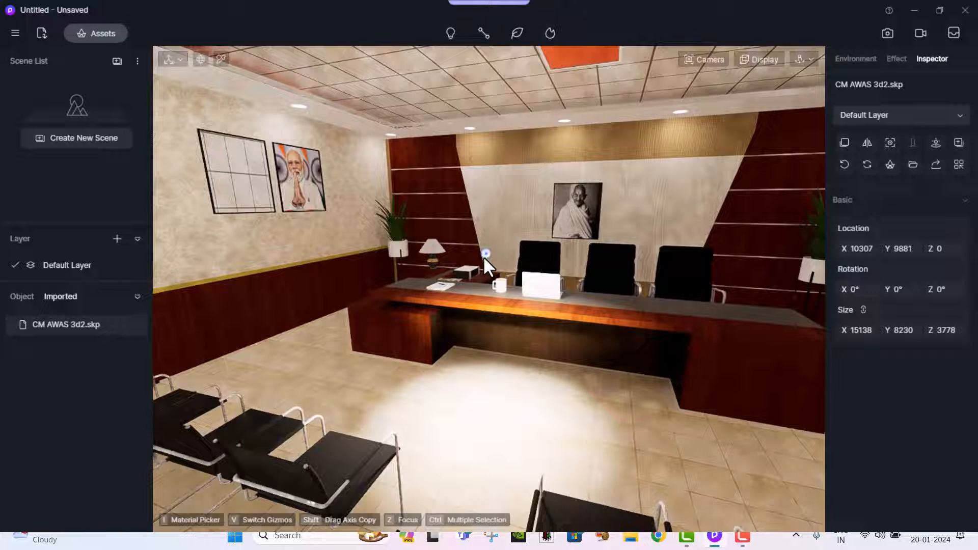
click(484, 255)
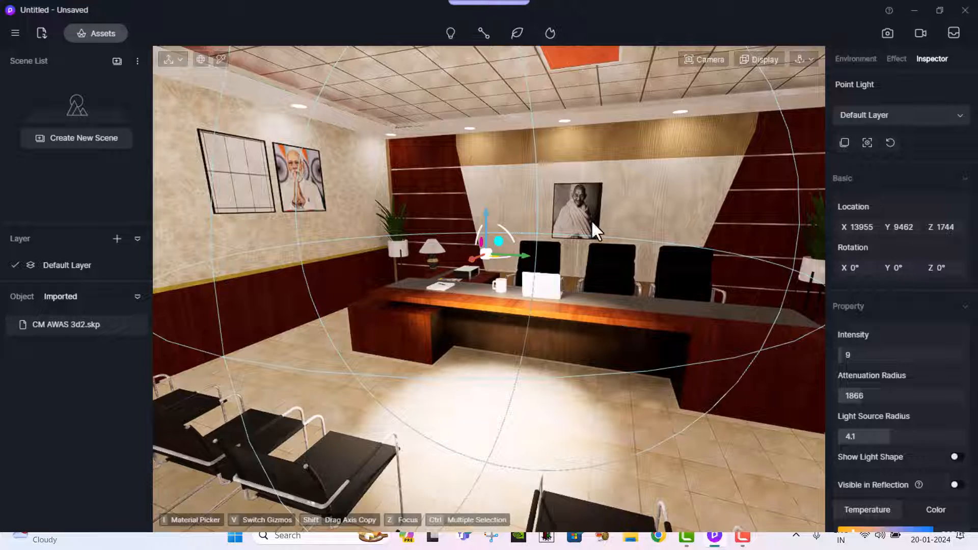
mouse_move(557, 252)
middle_down()
mouse_move(538, 247)
mouse_move(556, 236)
middle_up()
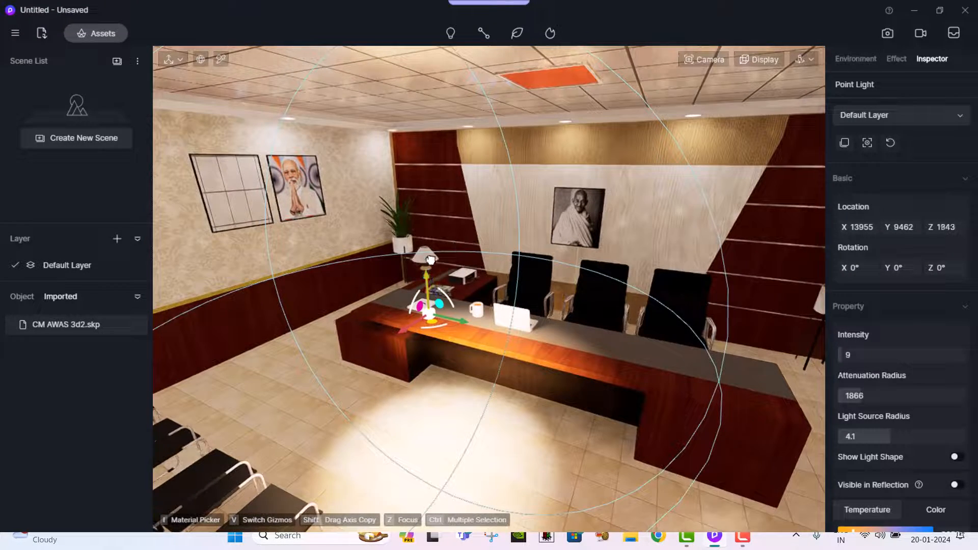
drag(427, 274, 438, 239)
middle_drag(439, 283, 521, 192)
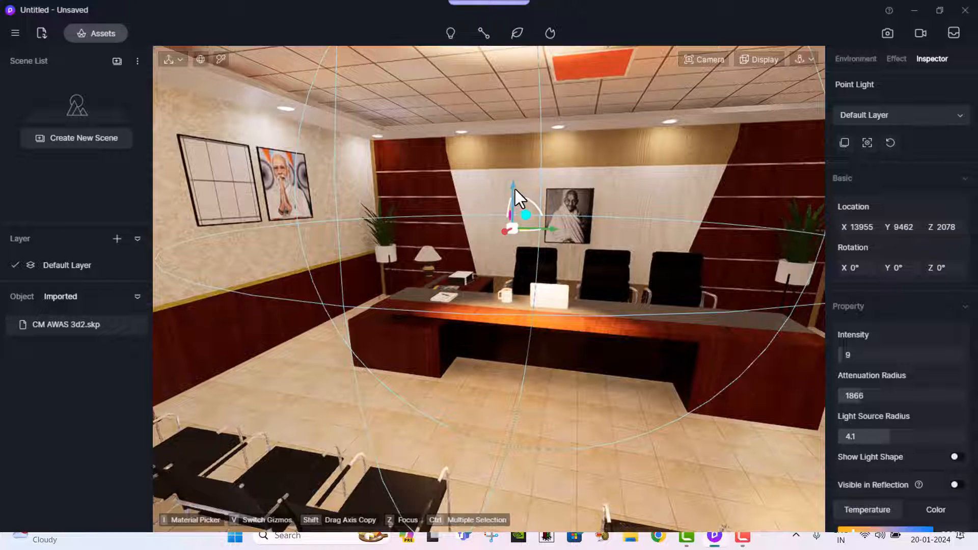
drag(513, 190, 513, 201)
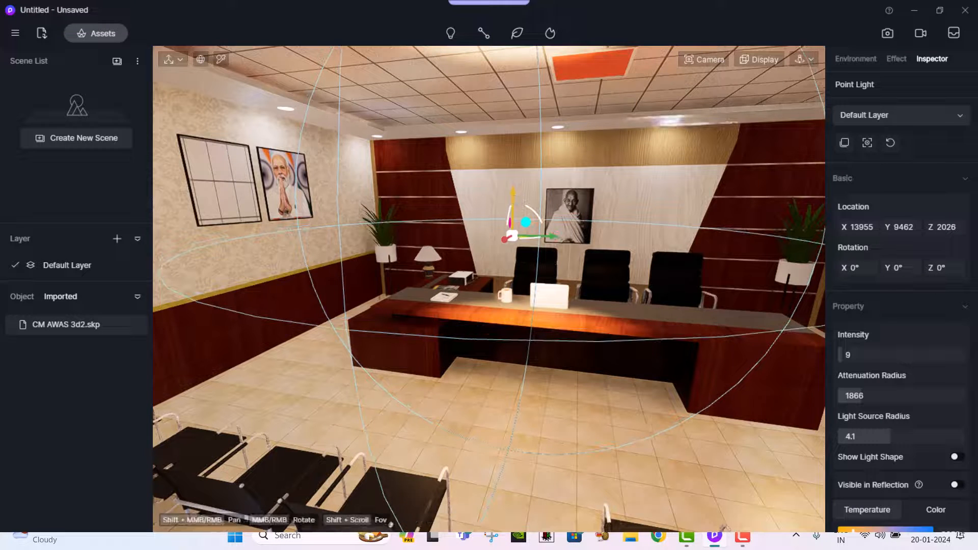
Step: Delete the point light and place a Spotlight at the ceiling downlight near the framed wall portrait, at about X 17432, Y 9562, Z 3290
key(Delete)
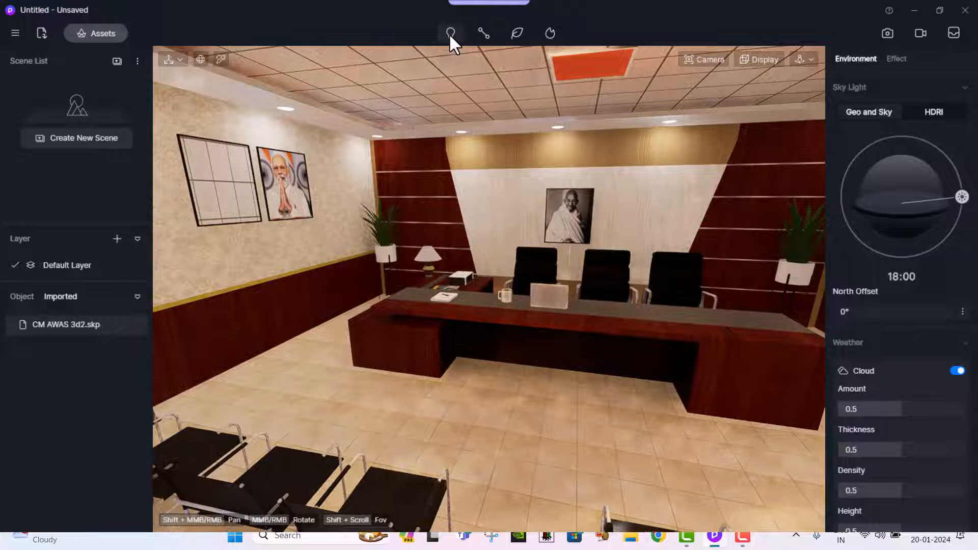
click(450, 35)
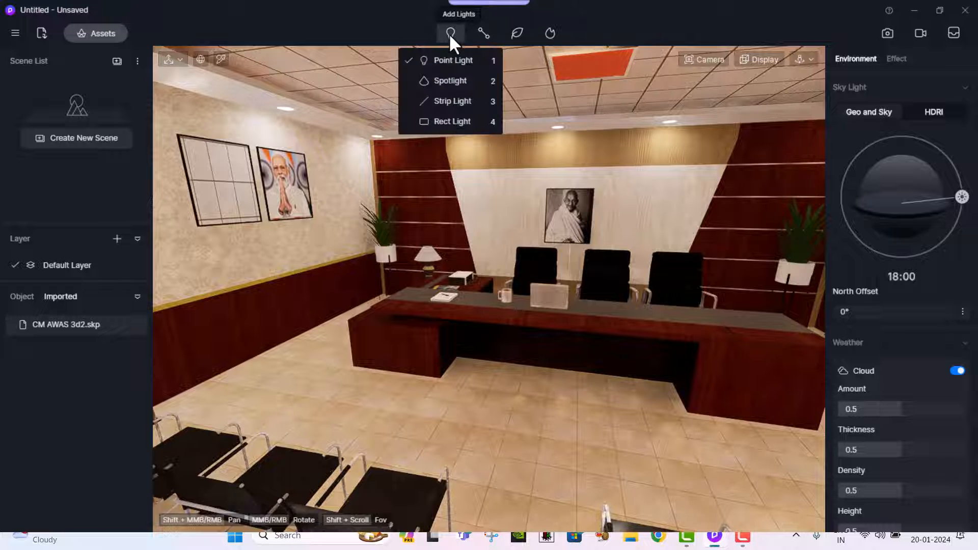
click(462, 81)
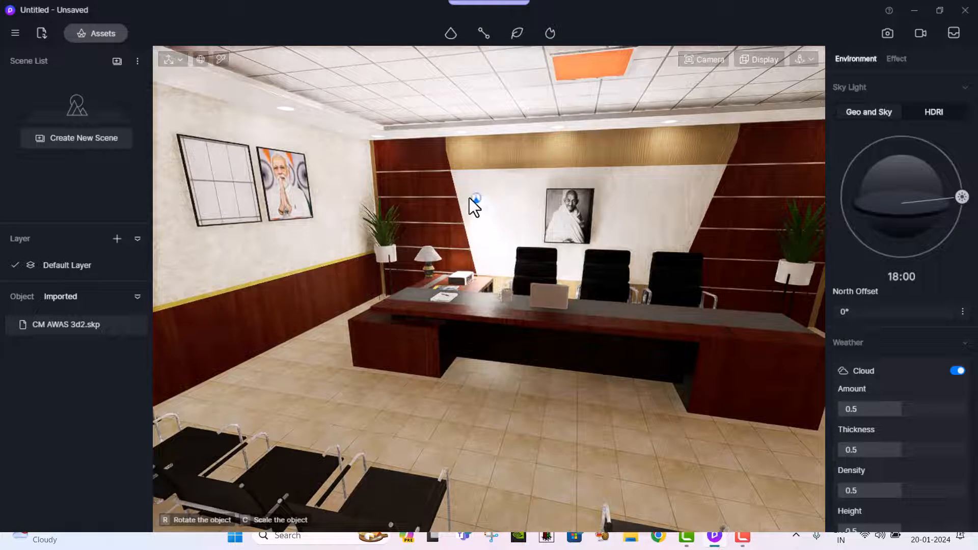
scroll(477, 196, up, 3)
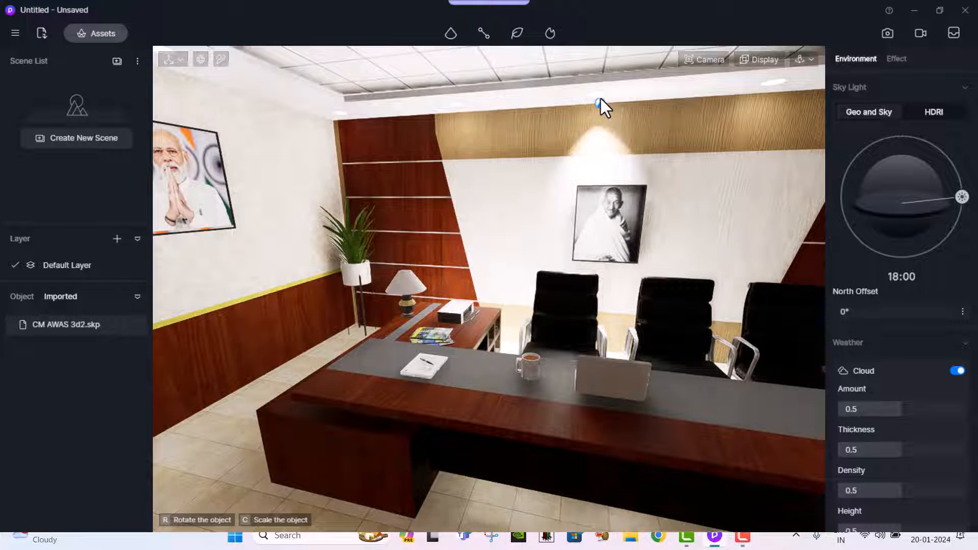
click(601, 98)
scroll(673, 173, up, 5)
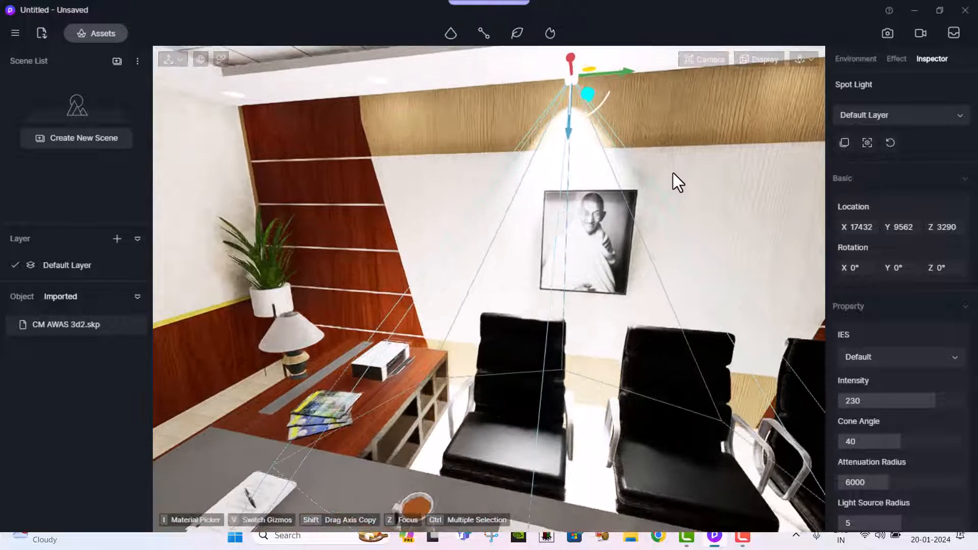
Step: Try the IES 02 profile on the spotlight and switch it to IES 05
right_drag(644, 173, 593, 161)
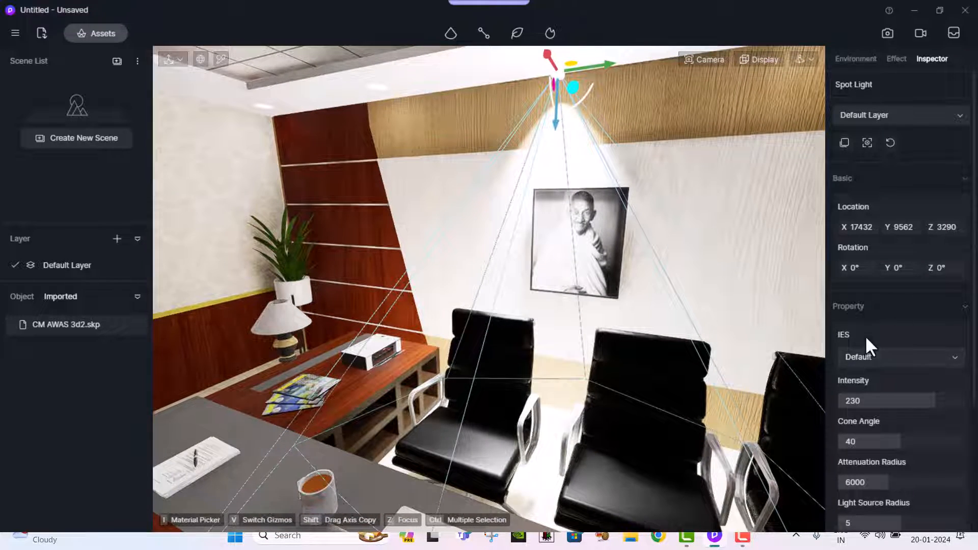
click(874, 359)
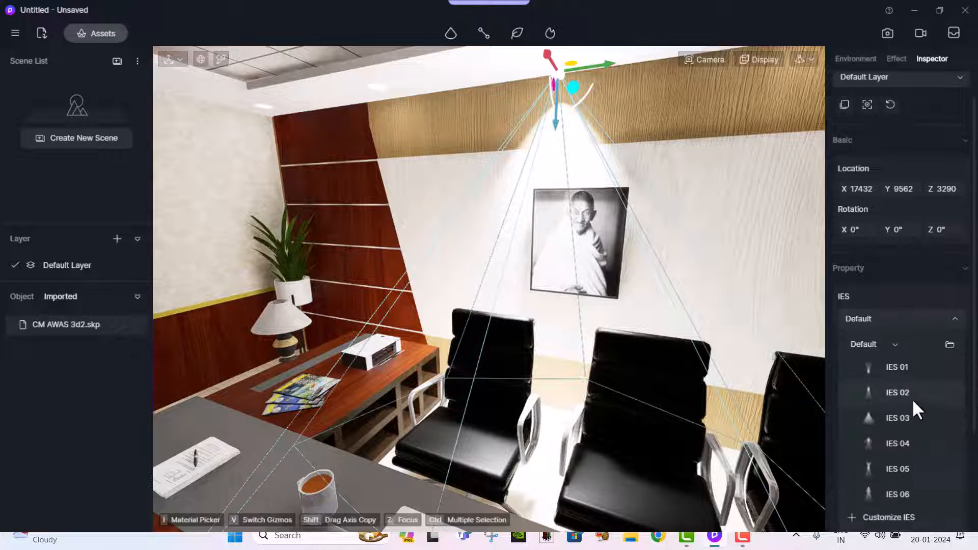
click(911, 395)
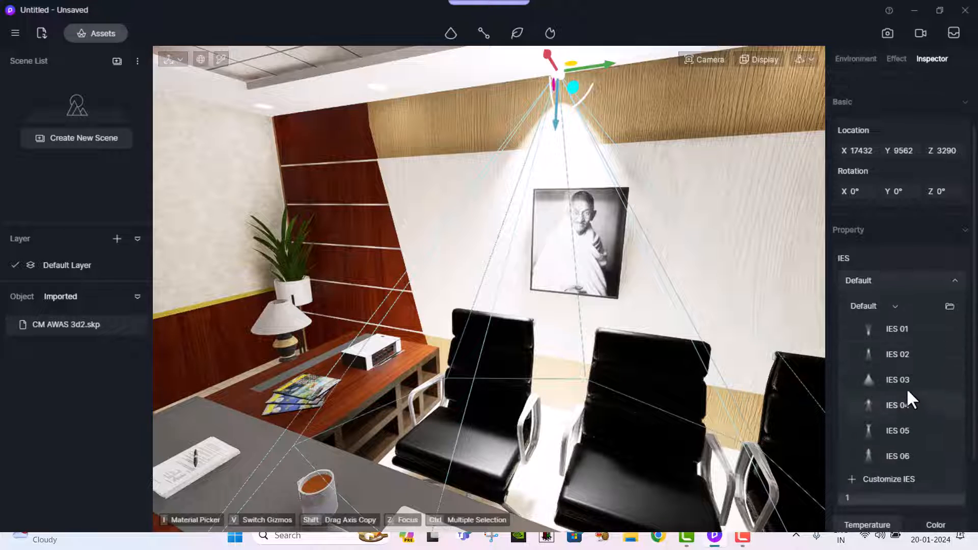
click(885, 289)
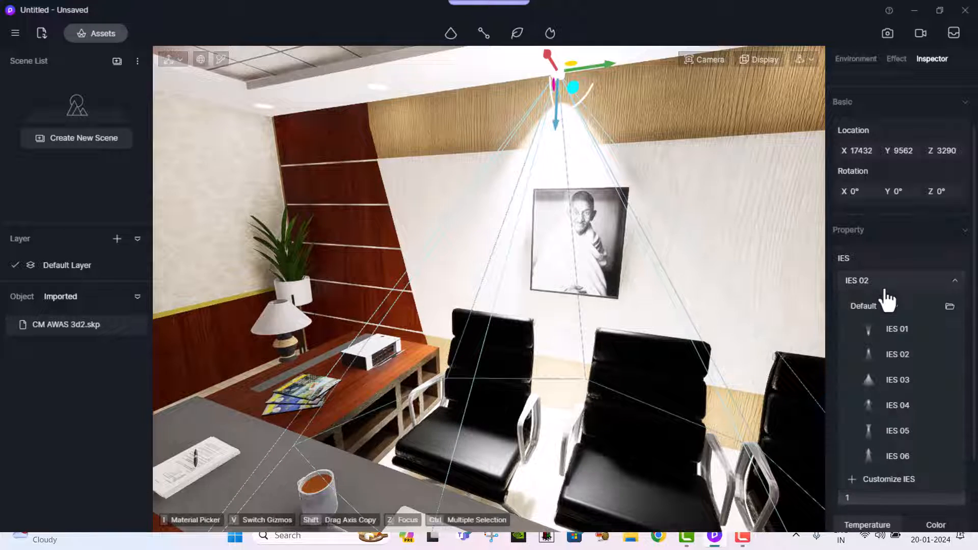
click(884, 425)
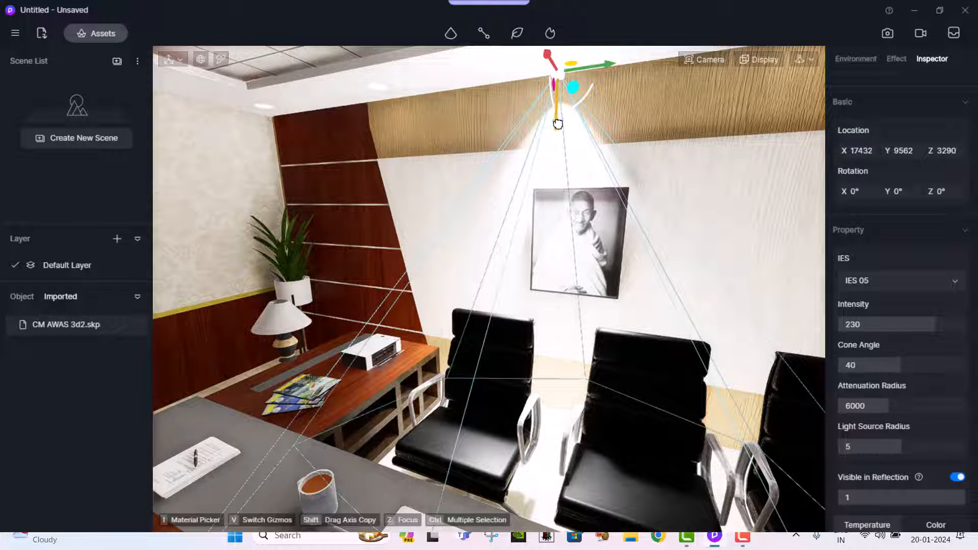
Step: Lower the spotlight to about Z 2306 and shift it sideways along the wall to about Y 8563
drag(559, 120, 564, 233)
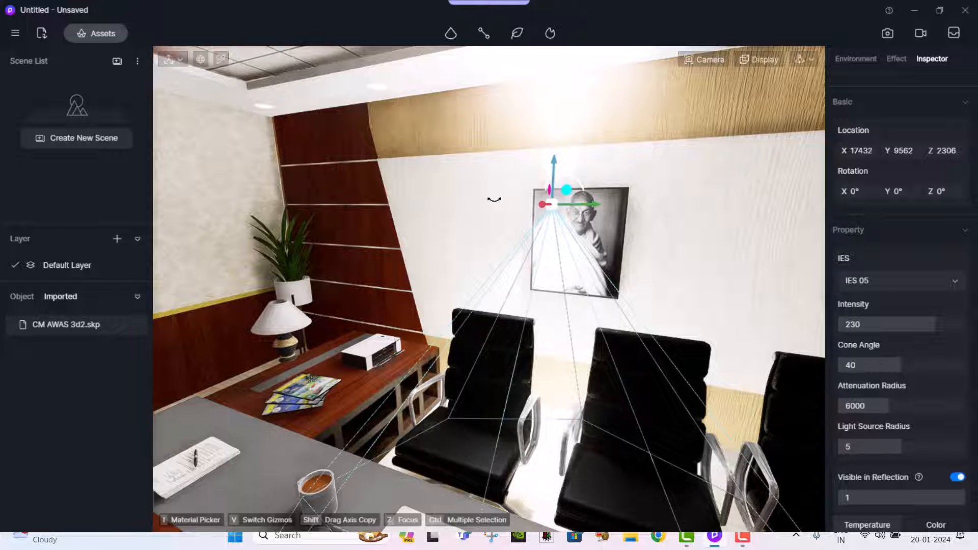
click(549, 206)
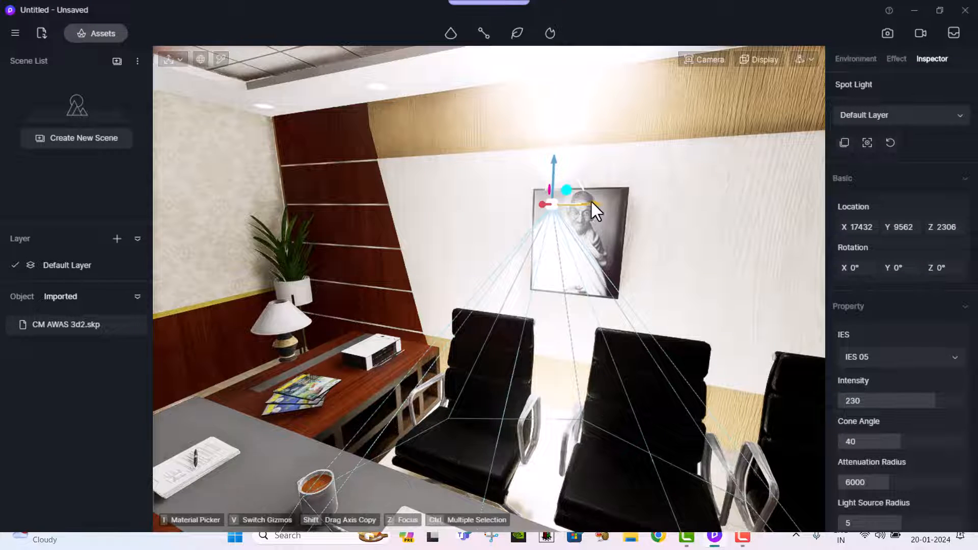
drag(594, 205, 467, 206)
Step: Pick the ceiling downlights' material with the Material Picker and turn off its Emissive option
click(217, 56)
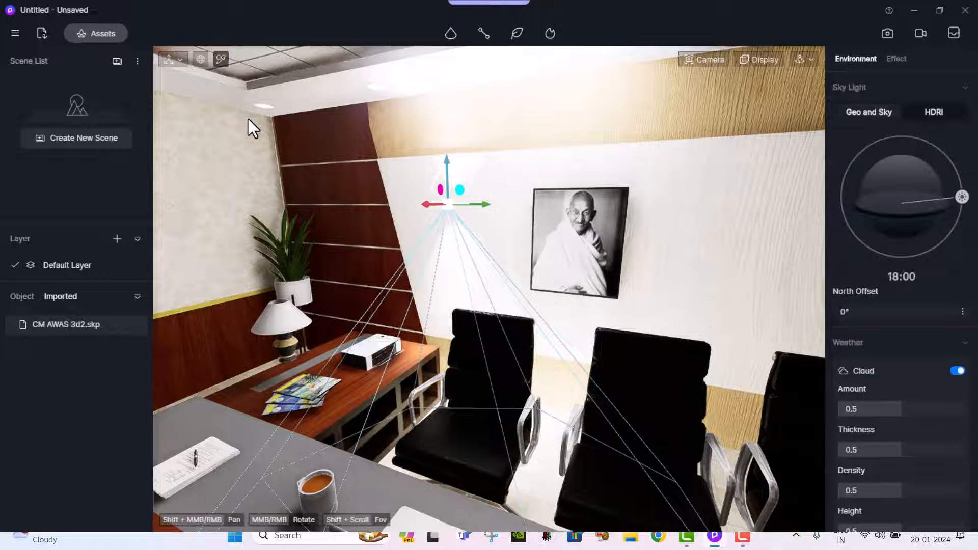
click(259, 106)
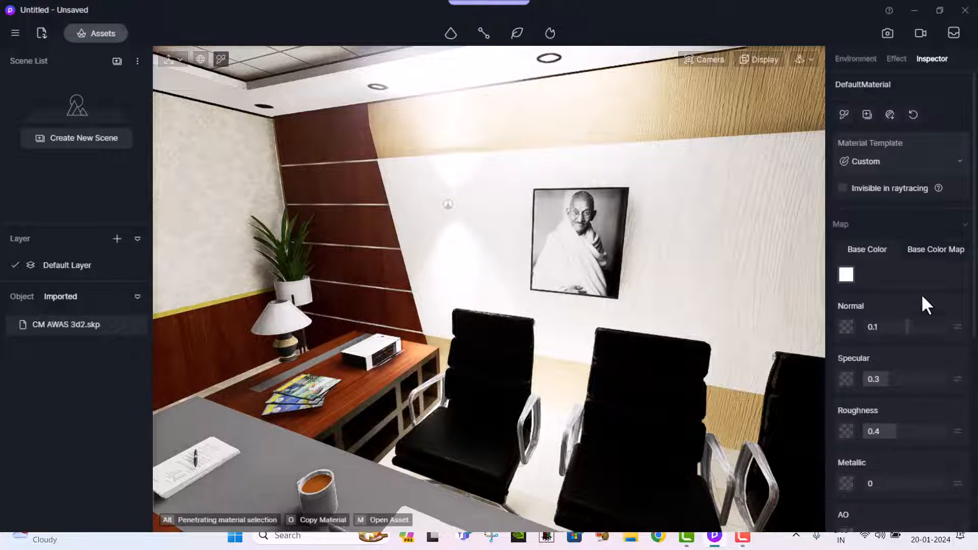
scroll(946, 405, down, 3)
click(955, 414)
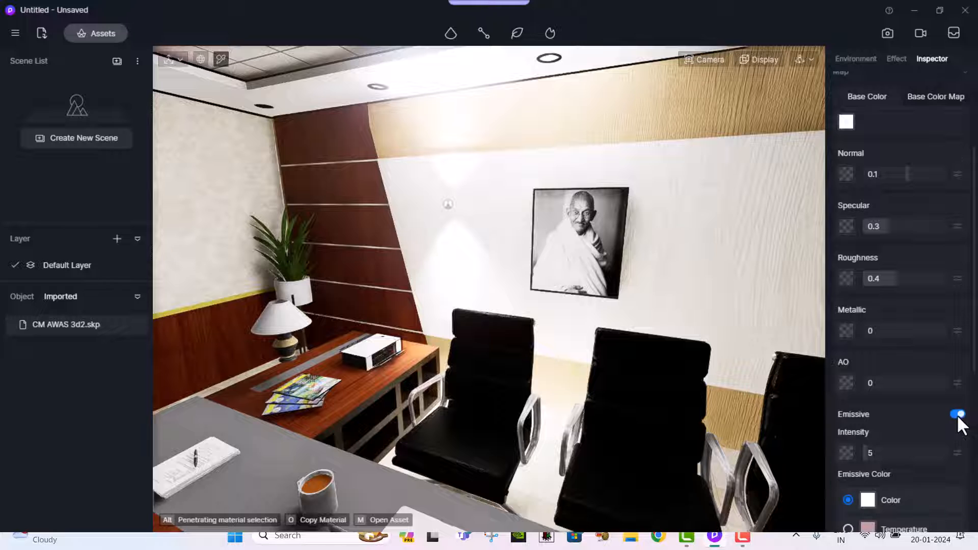
click(956, 414)
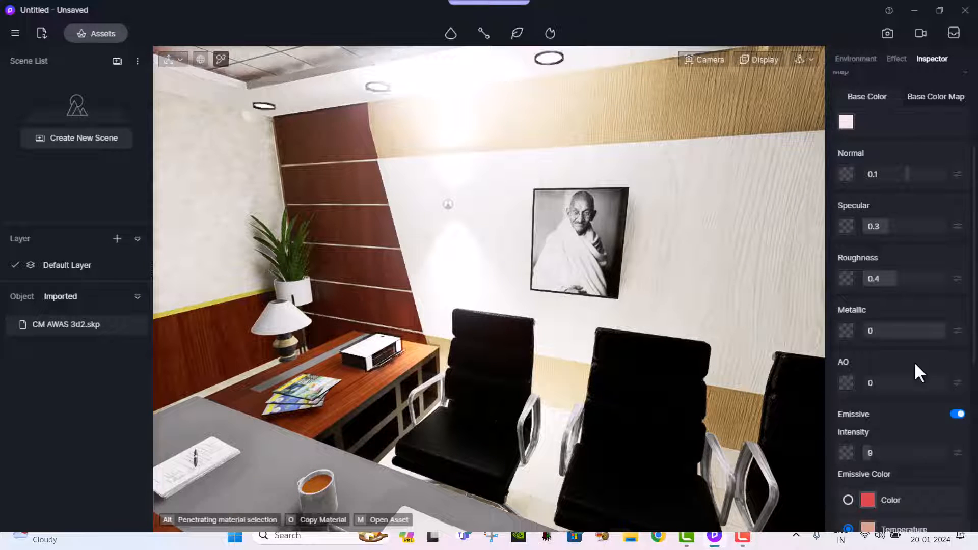
click(961, 411)
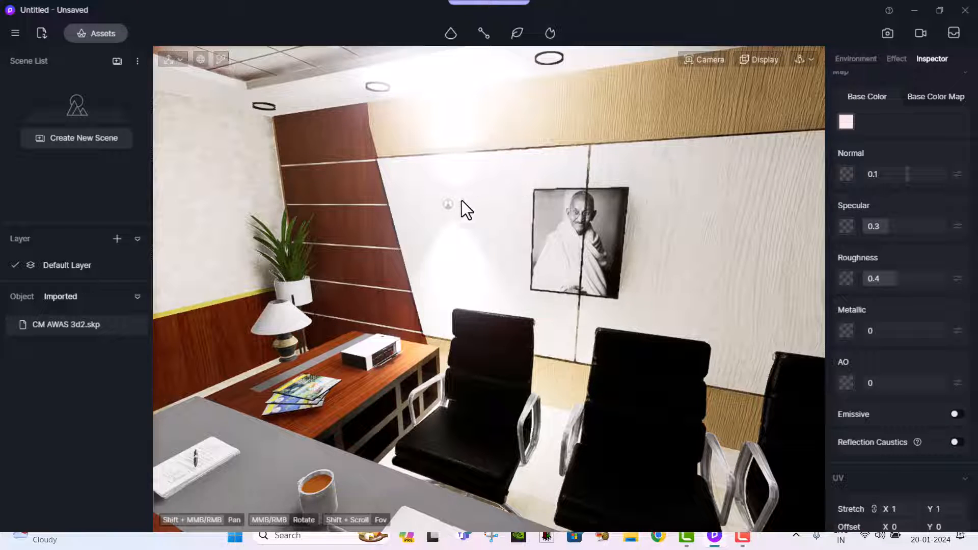
Step: Select the spotlight beside the framed portrait and set its intensity to 10
click(448, 204)
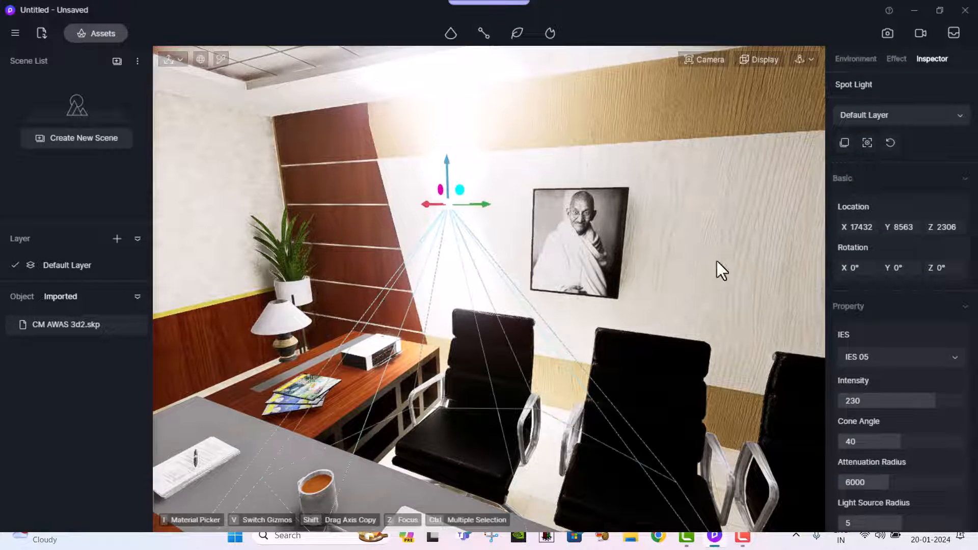
click(888, 399)
text(1)
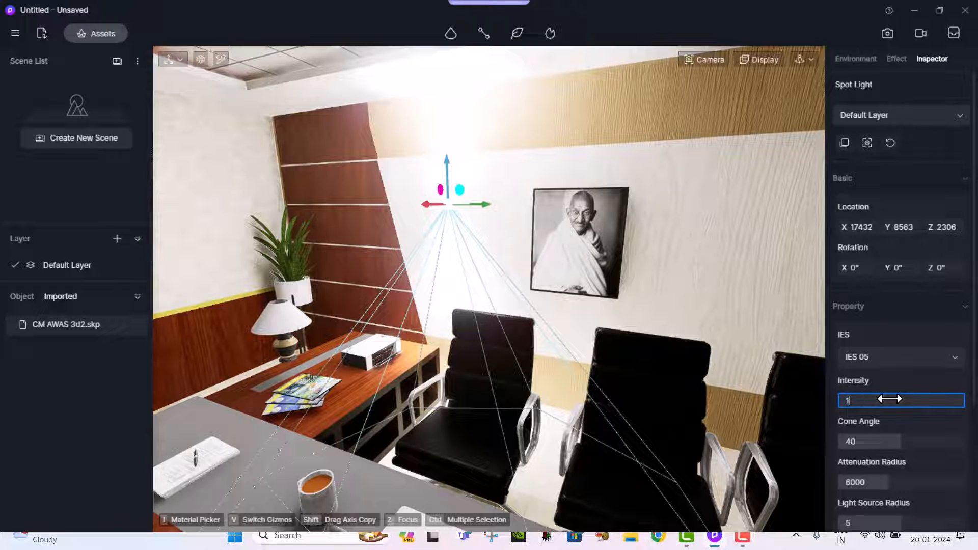
text(0)
key(Return)
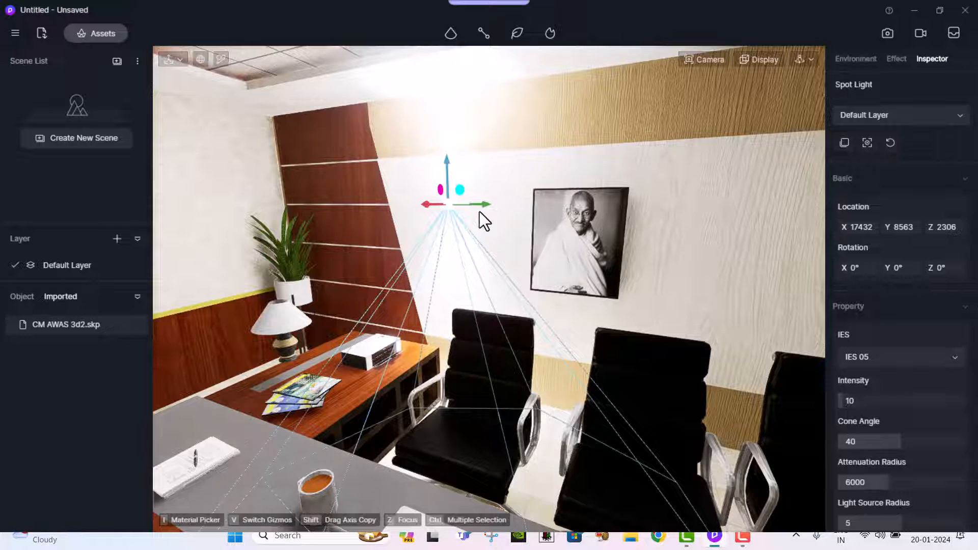
Step: Reselect the spotlight on the wall beside the framed portrait and set its intensity to 2
click(570, 247)
scroll(477, 207, up, 3)
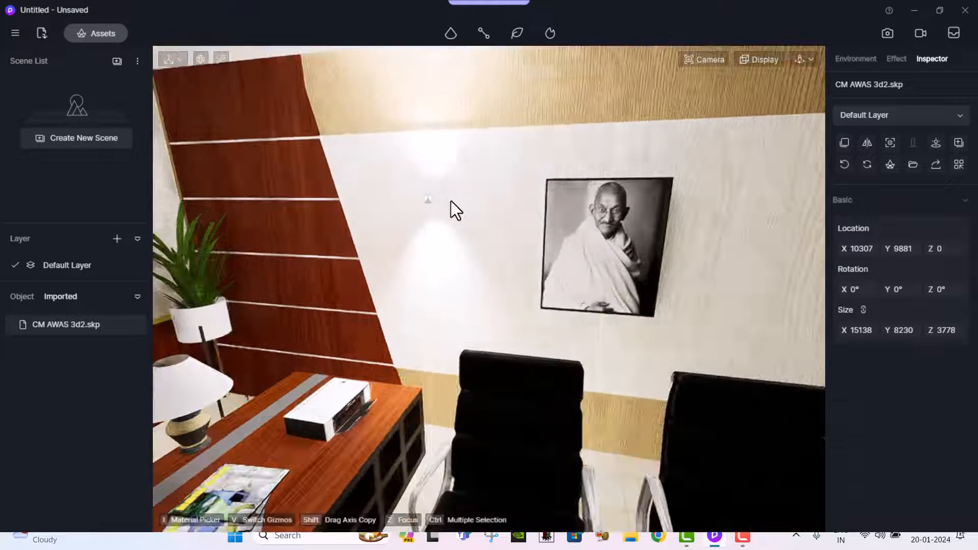
click(429, 201)
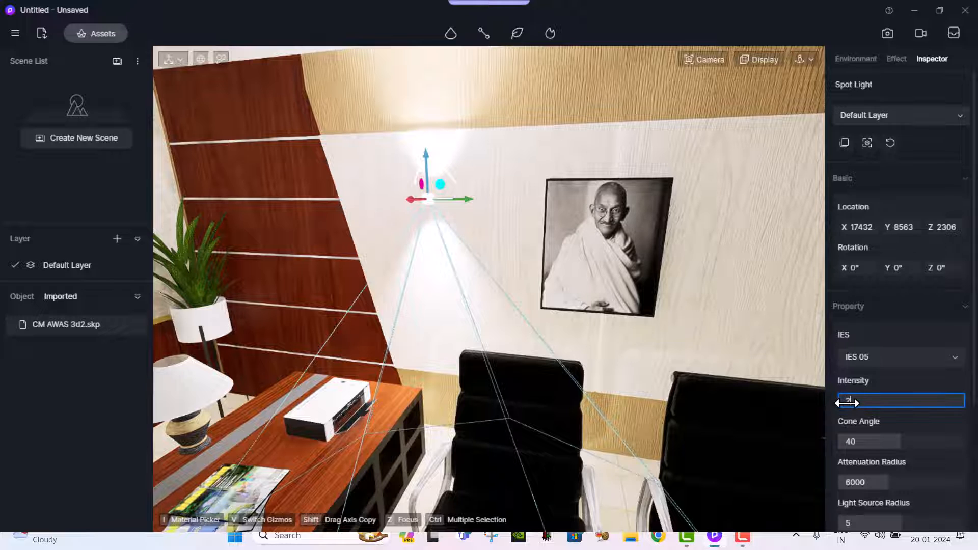
drag(847, 403, 846, 402)
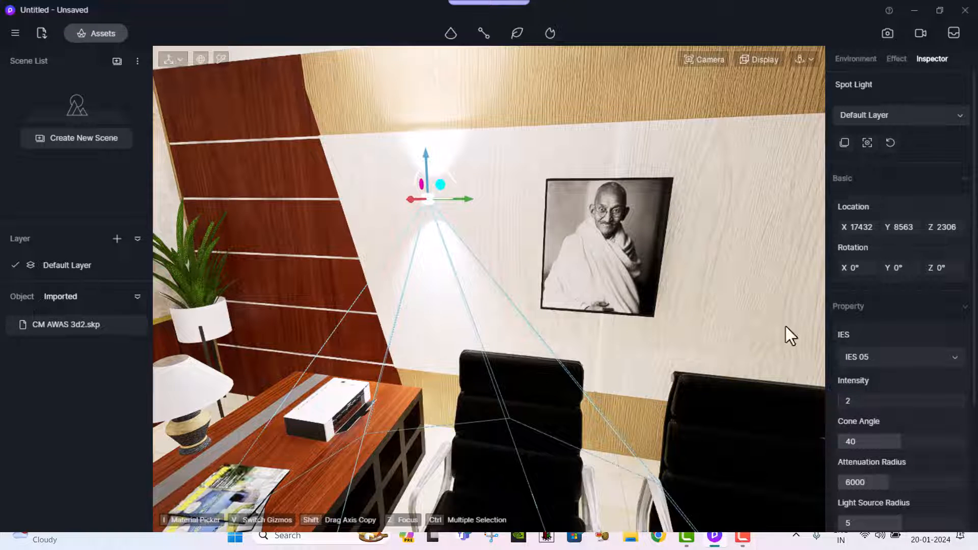
click(423, 201)
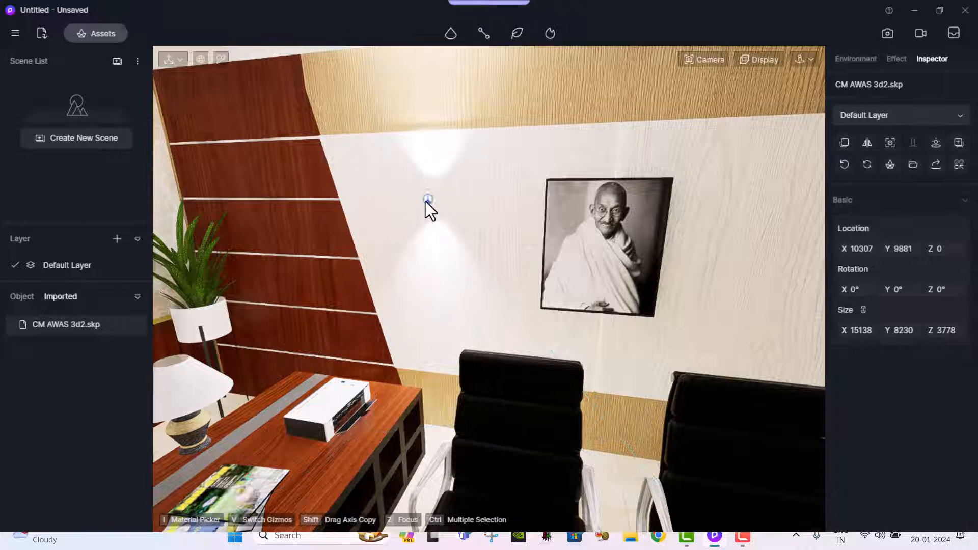
Step: Set the wall spotlight's cone angle to 13.2, attenuation radius to 1584, light source radius to 4.8 and colour temperature to 2200
click(426, 200)
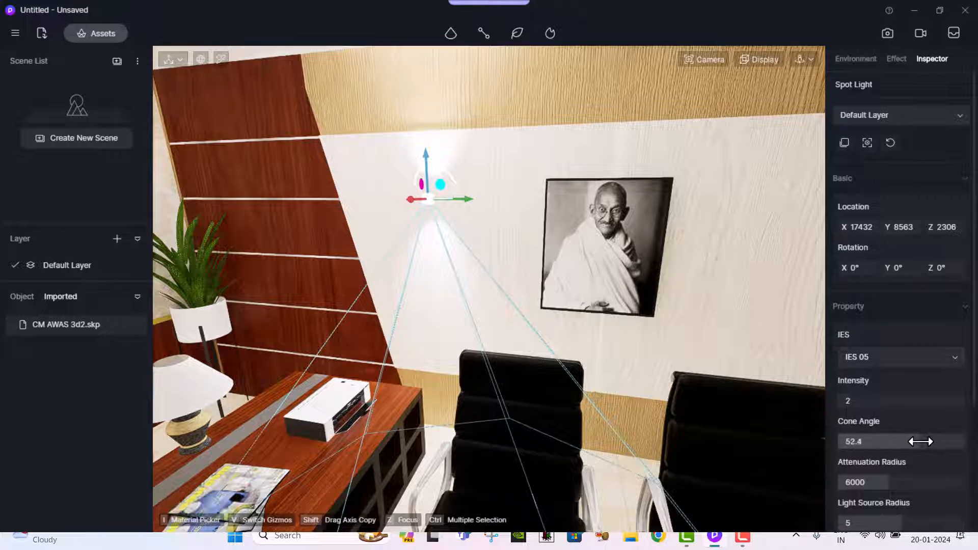
drag(921, 442, 857, 445)
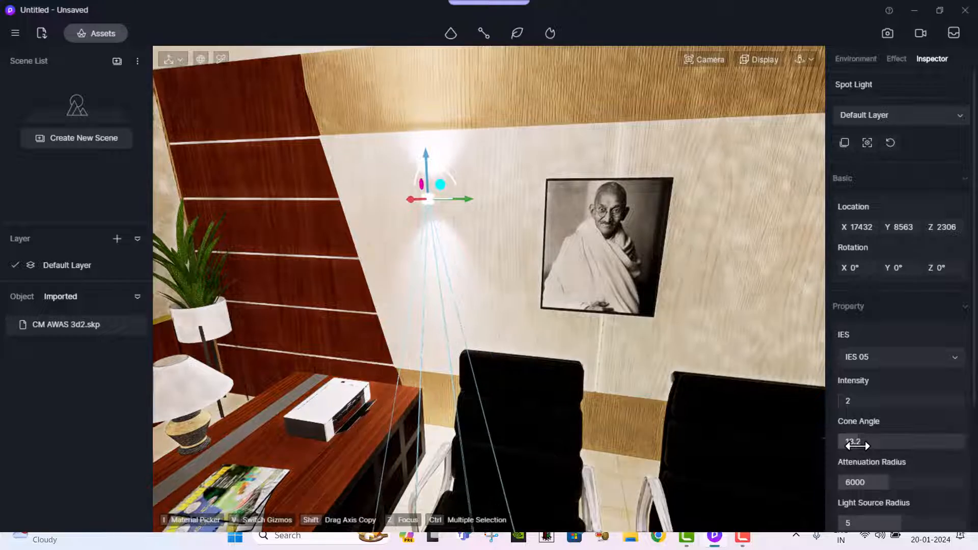
scroll(870, 449, down, 2)
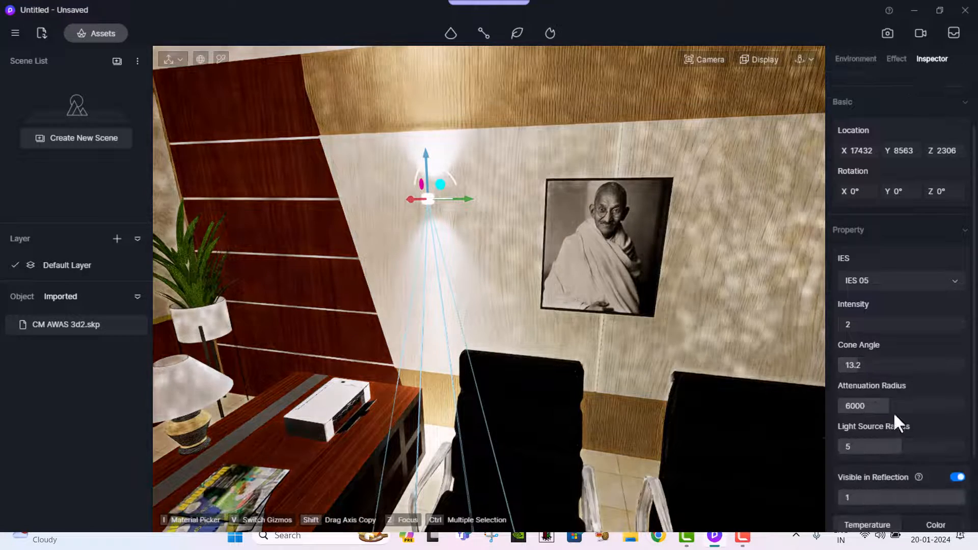
drag(893, 408, 849, 406)
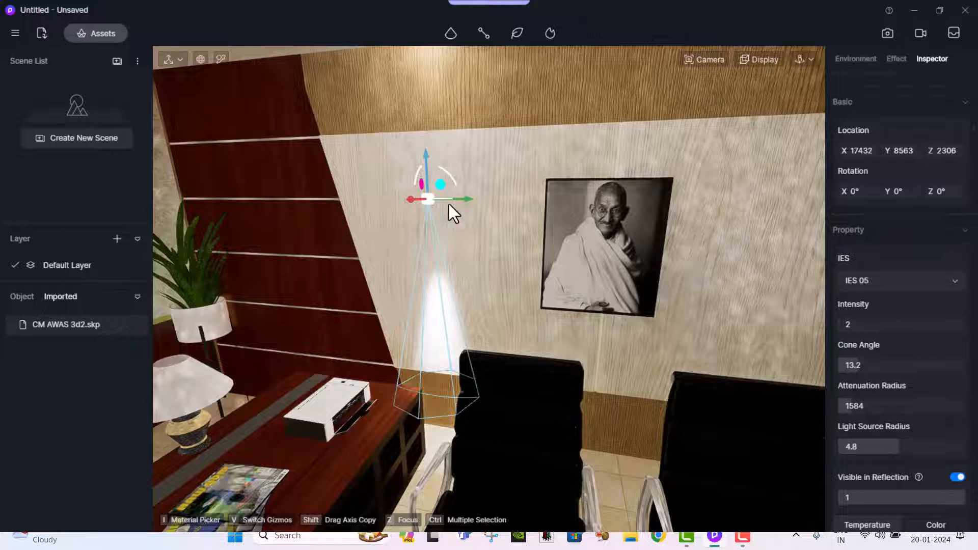
scroll(892, 403, down, 2)
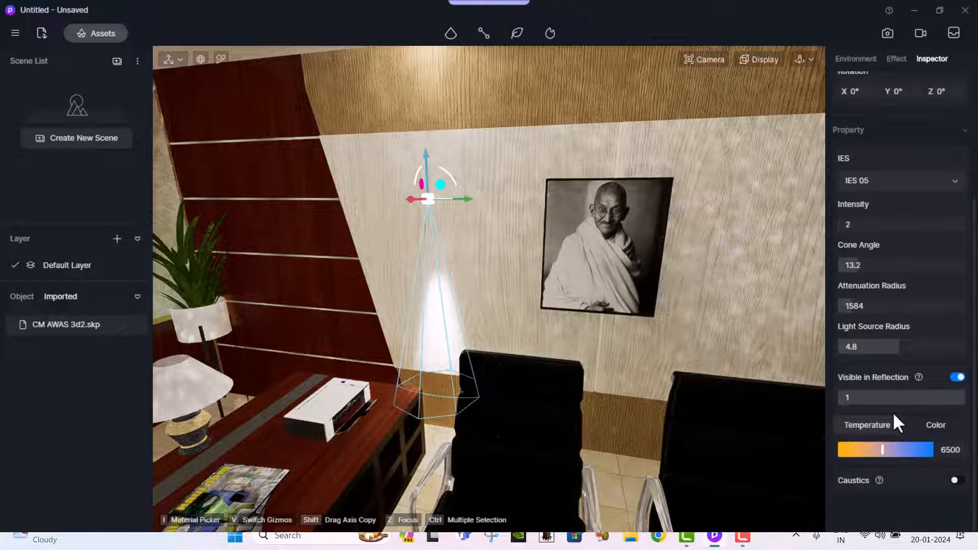
drag(891, 449, 846, 448)
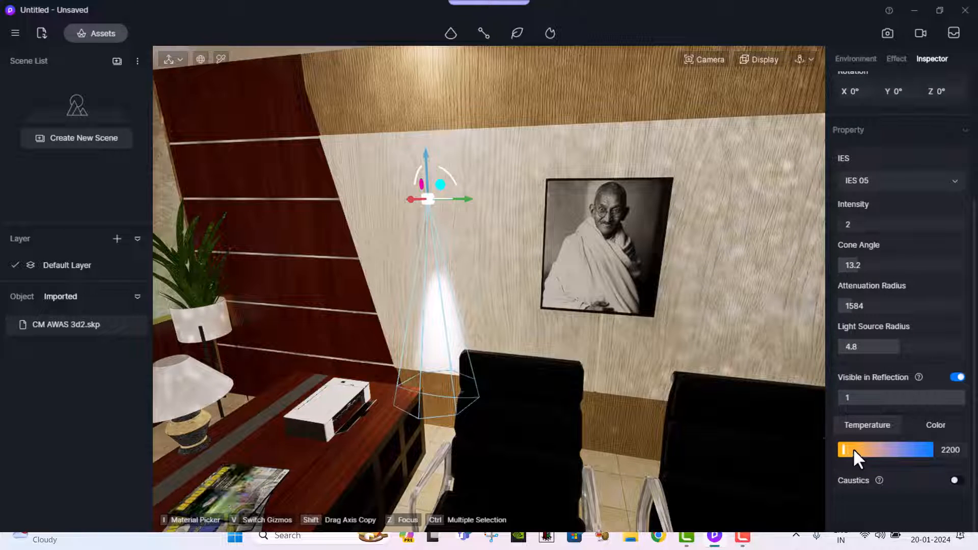
Step: Start loading a custom IES file for the spotlight and browse from the Desktop's DEMO shortcut to the IES LIGHTS folder
scroll(917, 357, up, 2)
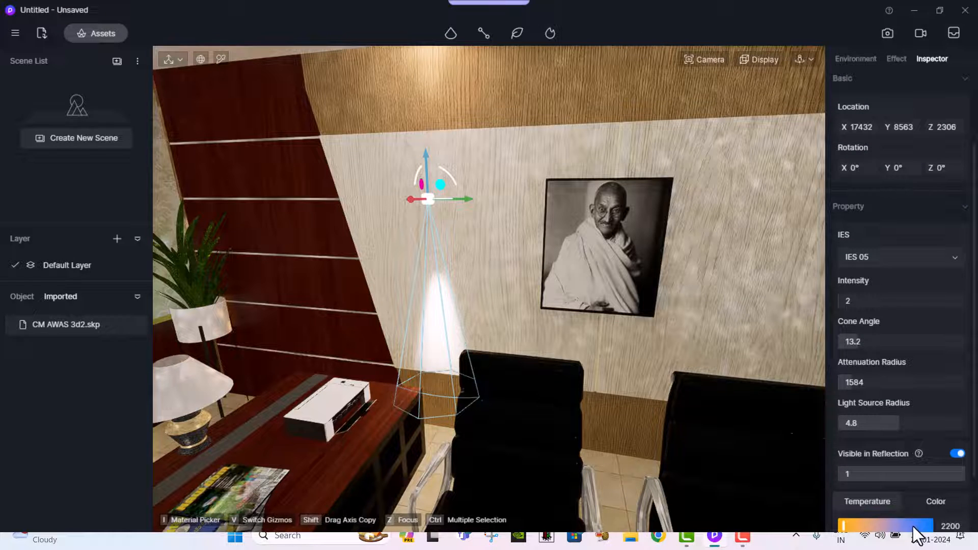
click(881, 261)
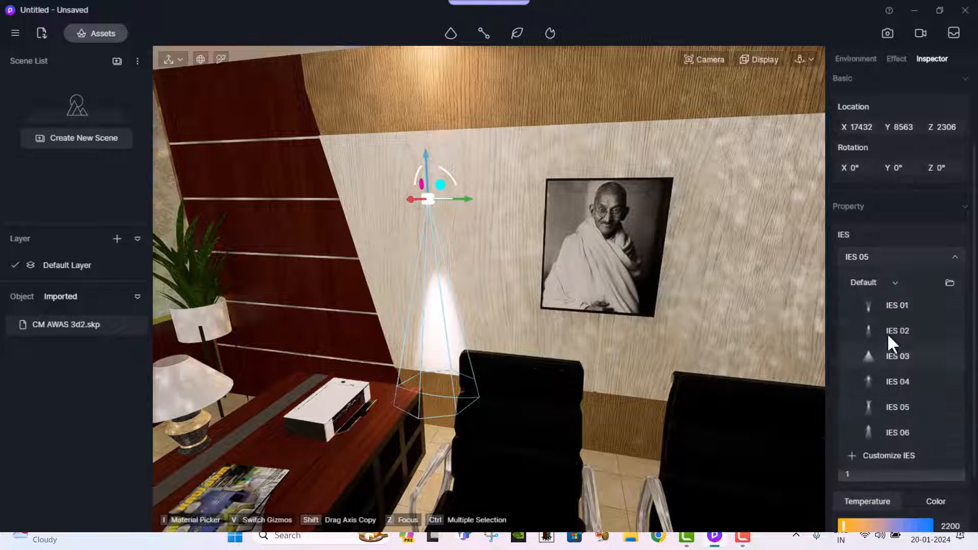
click(897, 456)
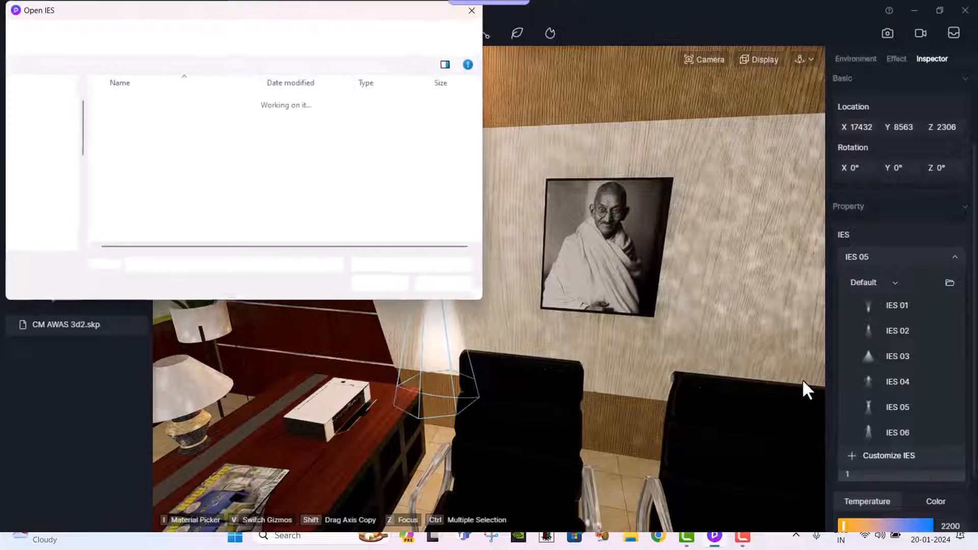
click(48, 125)
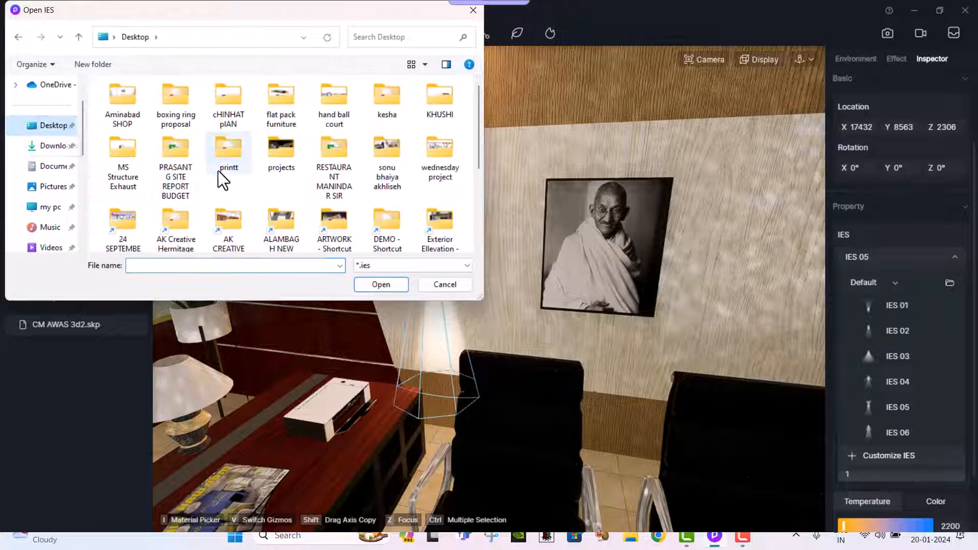
scroll(307, 191, down, 1)
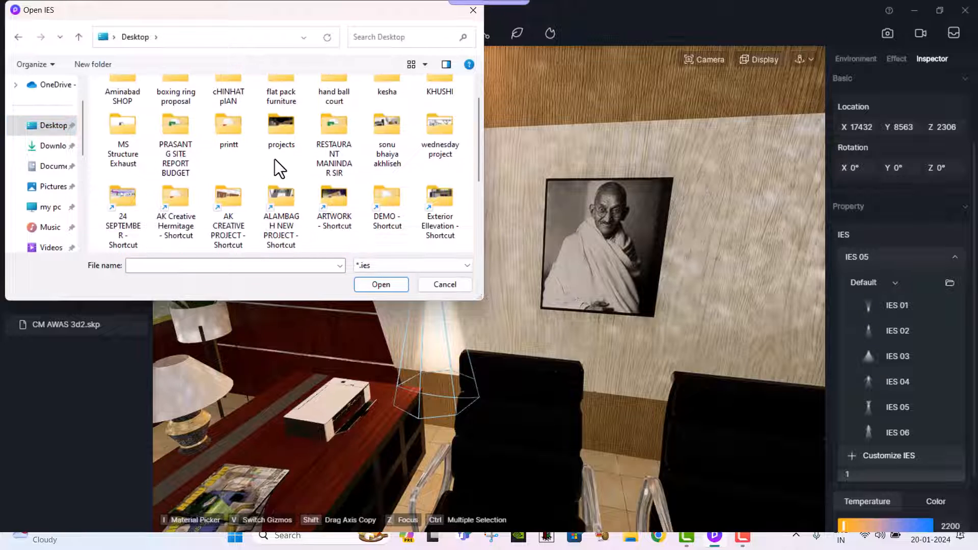
double_click(381, 190)
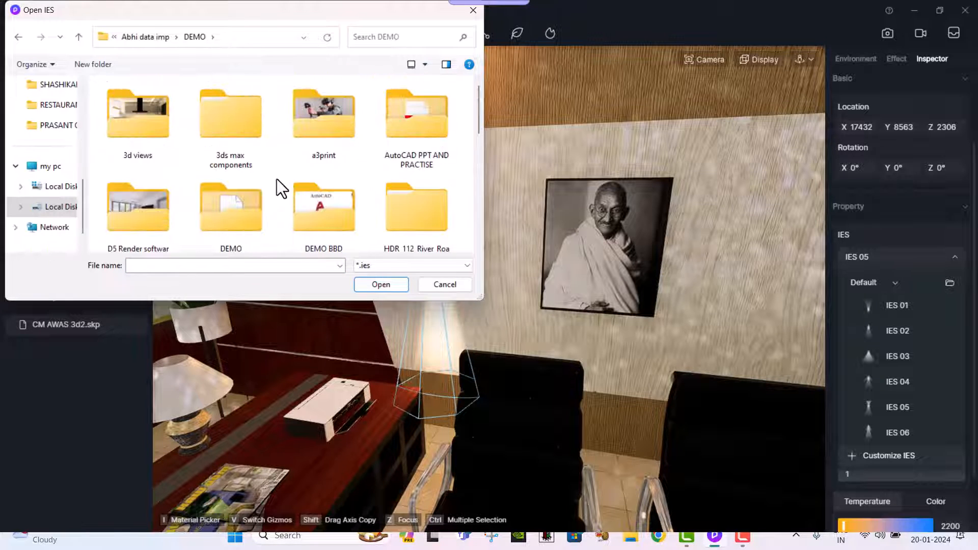
scroll(274, 182, down, 2)
scroll(271, 186, down, 2)
double_click(235, 124)
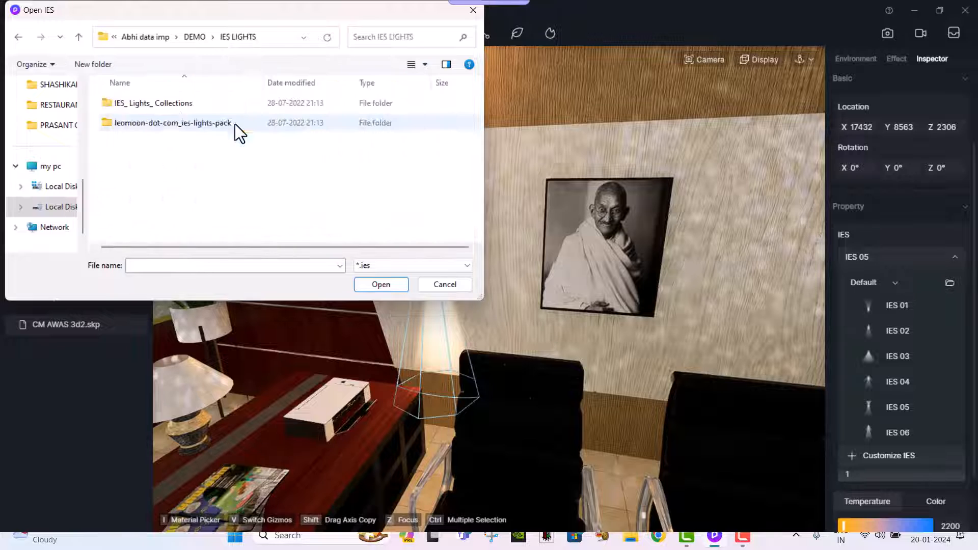
Step: Apply custom IES file 3 from the IES_ Lights_ Collections folder to the spotlight and raise the light to about Z 2601
double_click(137, 101)
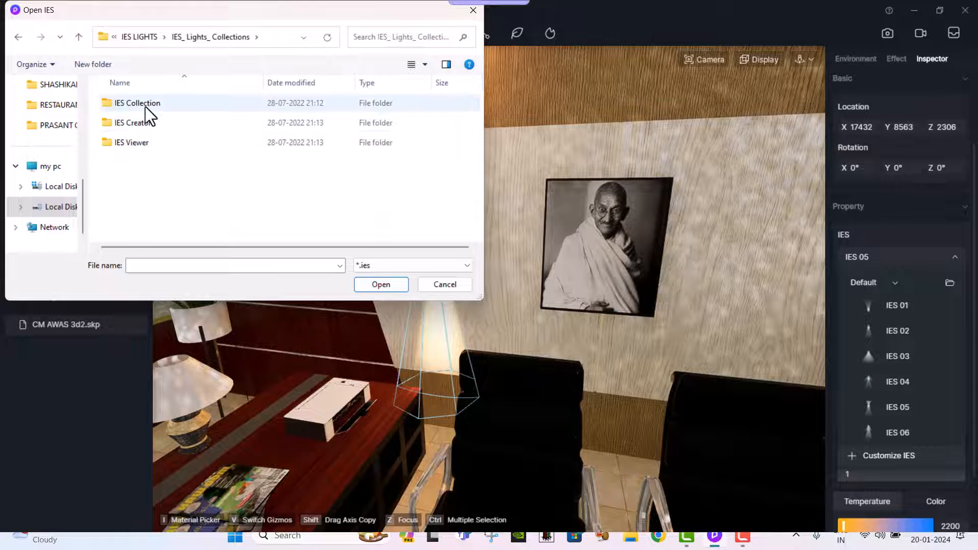
double_click(145, 104)
double_click(142, 162)
double_click(145, 145)
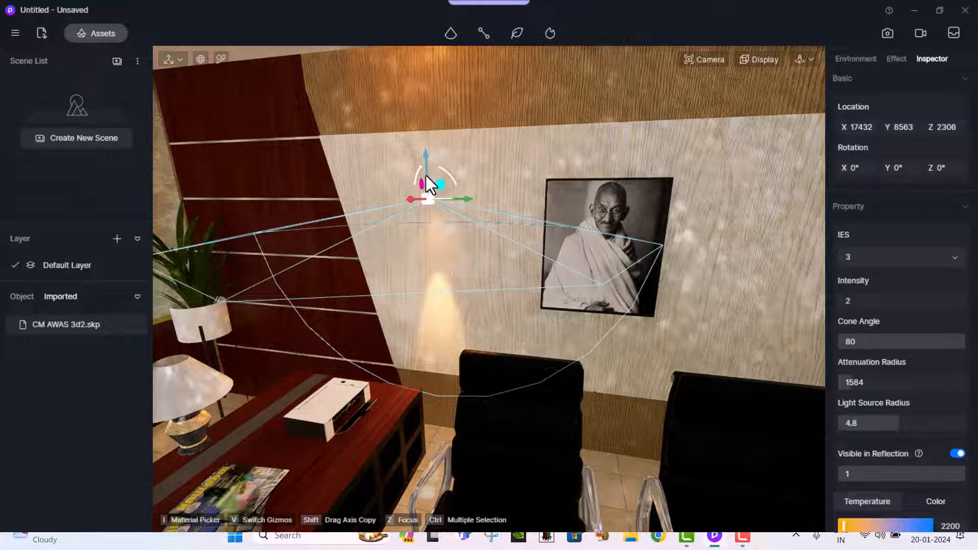
drag(426, 163, 441, 127)
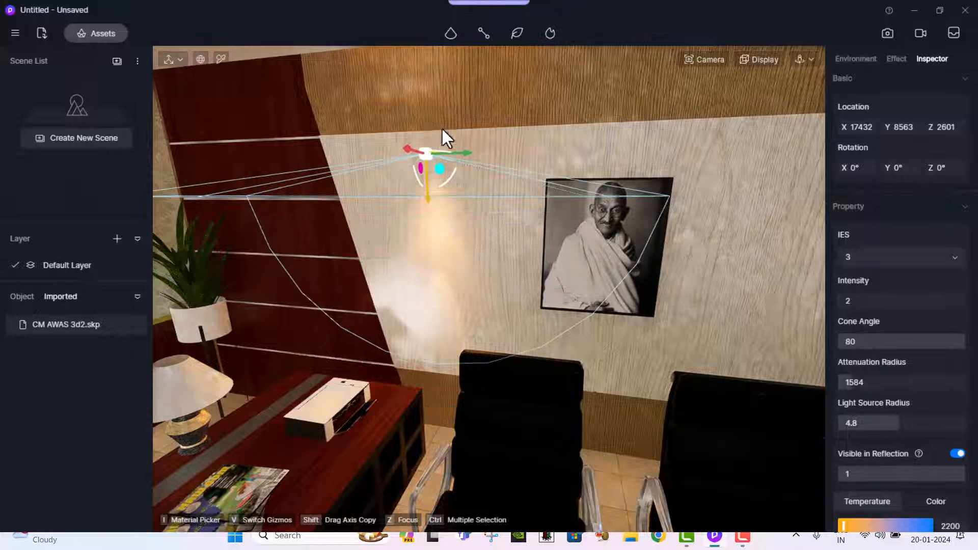
click(521, 161)
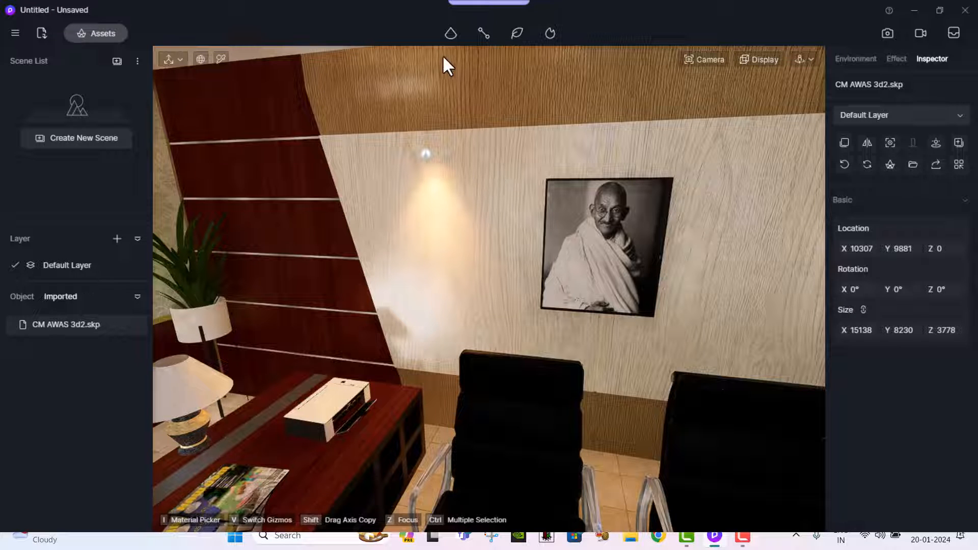
Step: Place a Strip Light along the ceiling edge above the dark wood panelling behind the plant
mouse_move(448, 35)
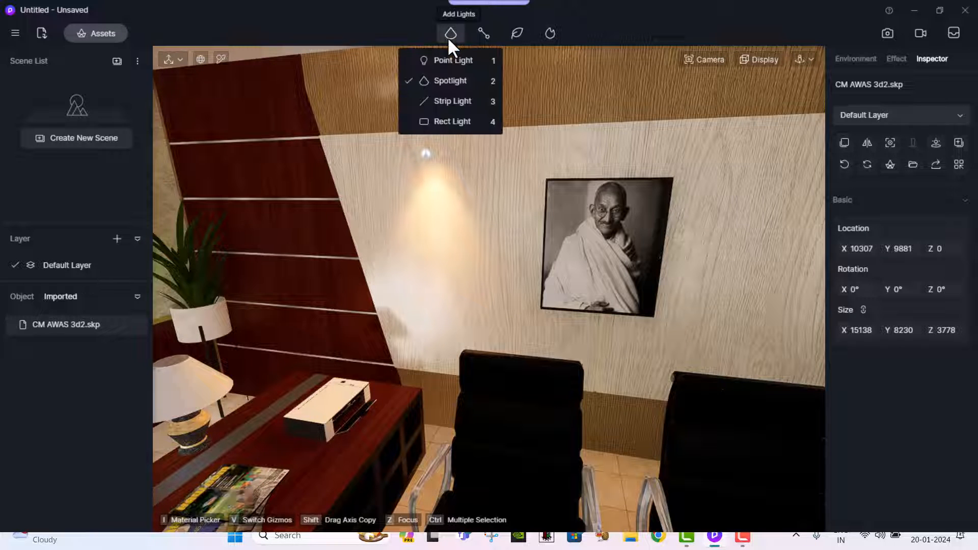
click(454, 101)
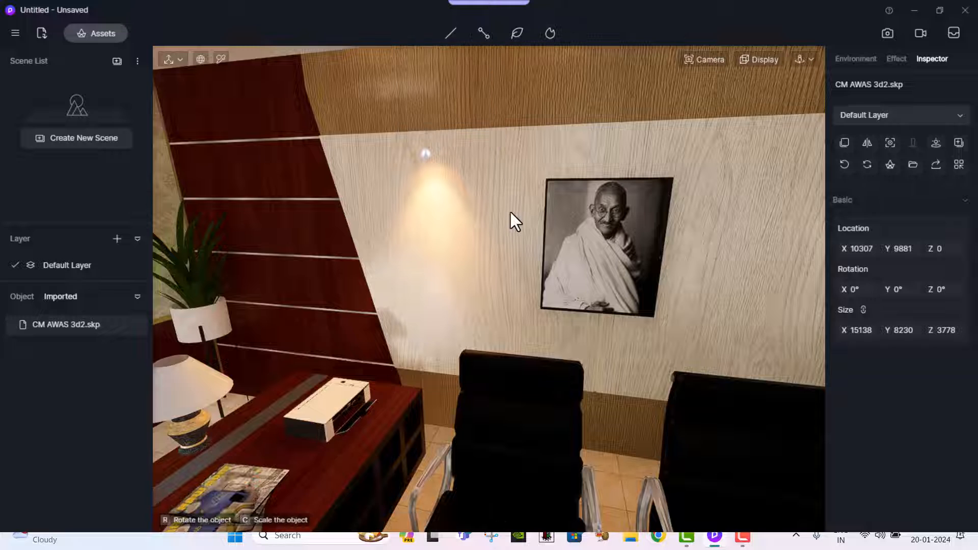
scroll(511, 216, down, 5)
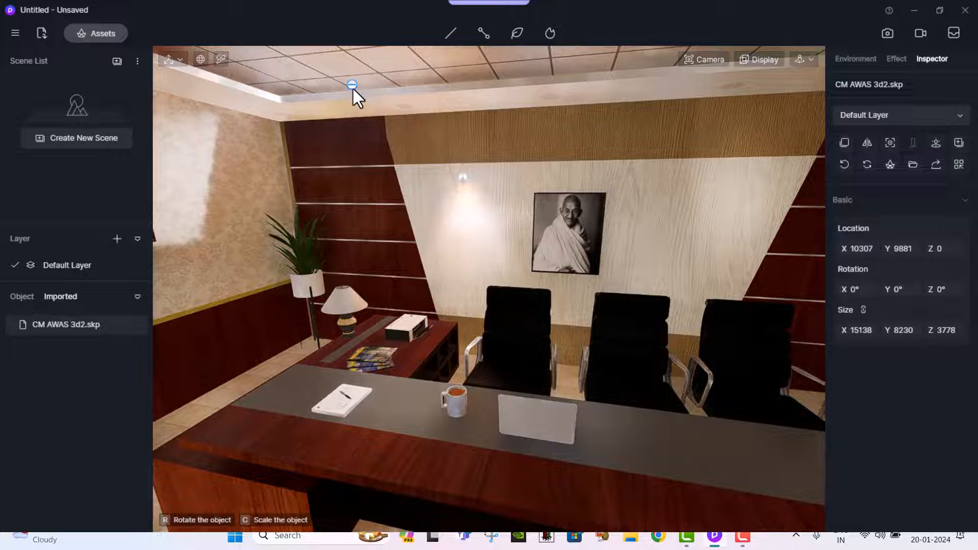
click(352, 122)
scroll(357, 135, up, 10)
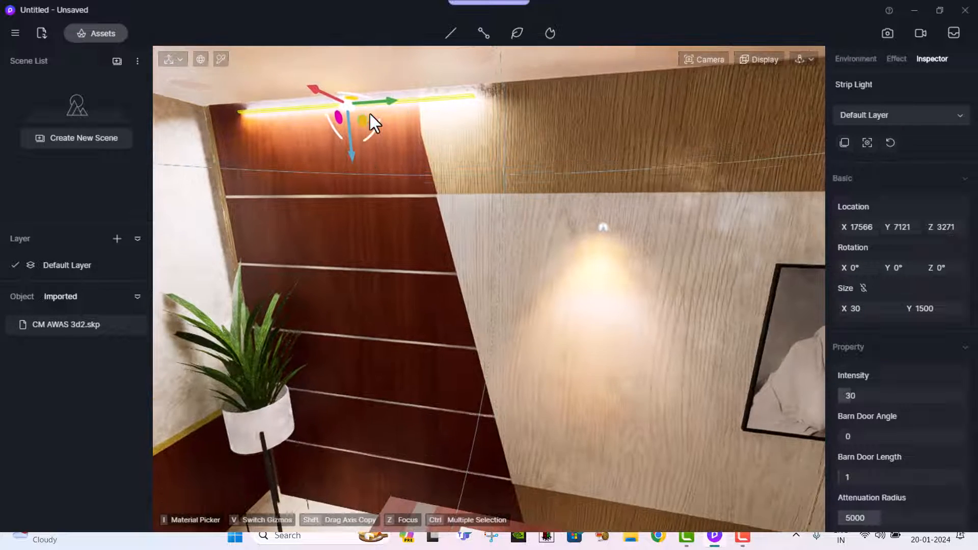
click(425, 141)
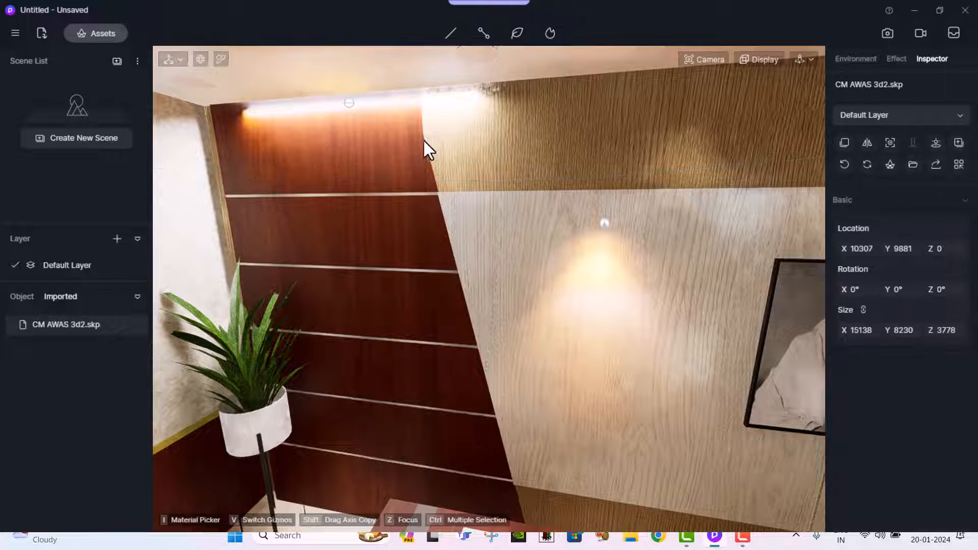
Step: Set the strip light's intensity to 33, barn door angle to 28.4, barn door length to 28 and attenuation radius to 1650
click(348, 102)
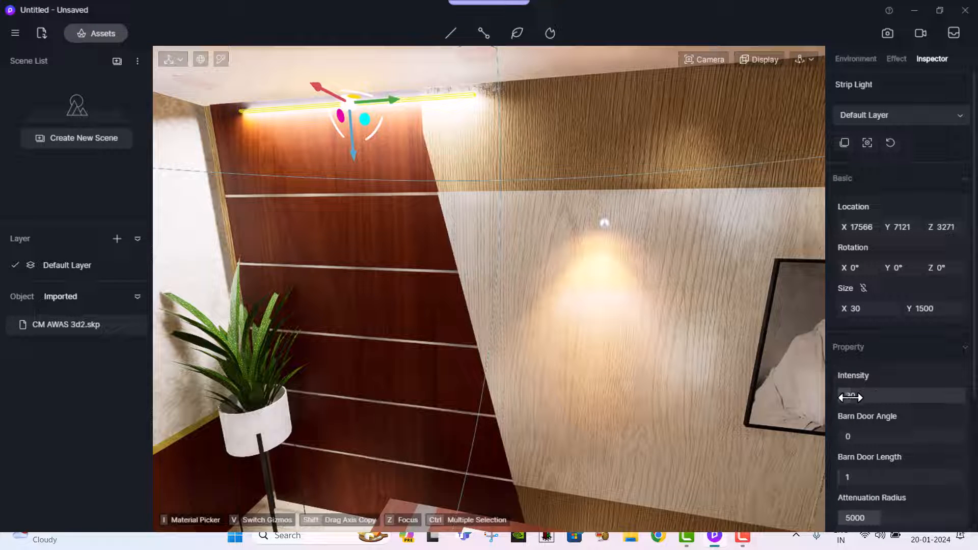
drag(864, 398, 896, 411)
scroll(866, 428, down, 1)
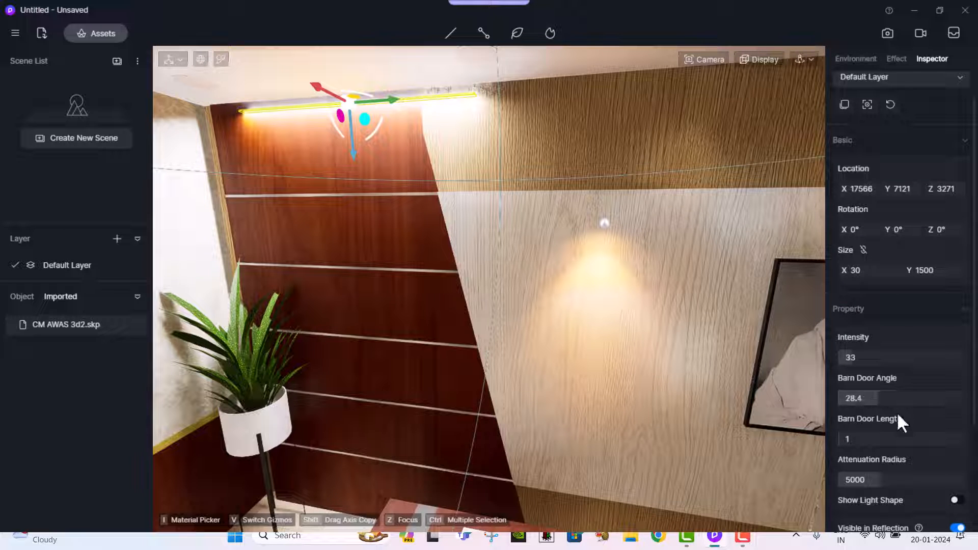
scroll(897, 411, down, 1)
scroll(876, 407, down, 1)
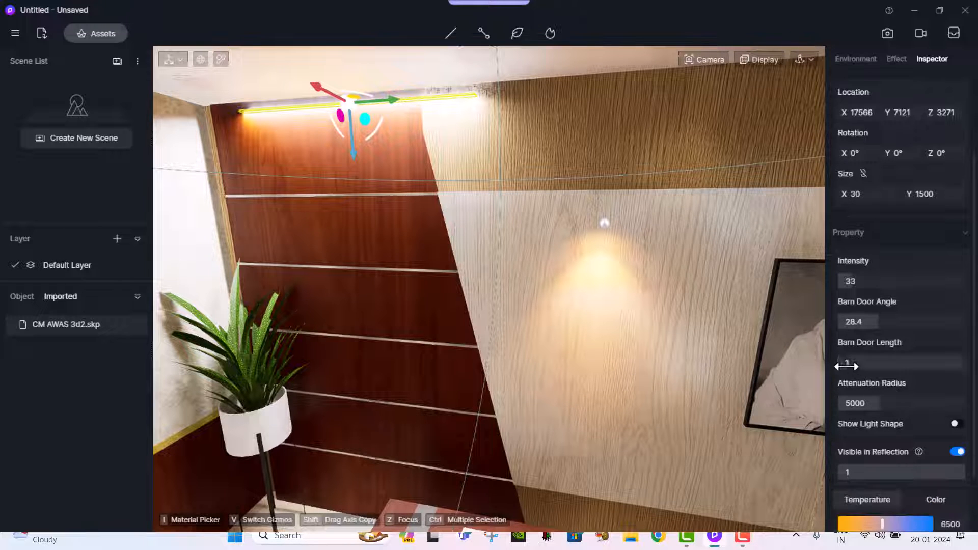
drag(847, 367, 872, 367)
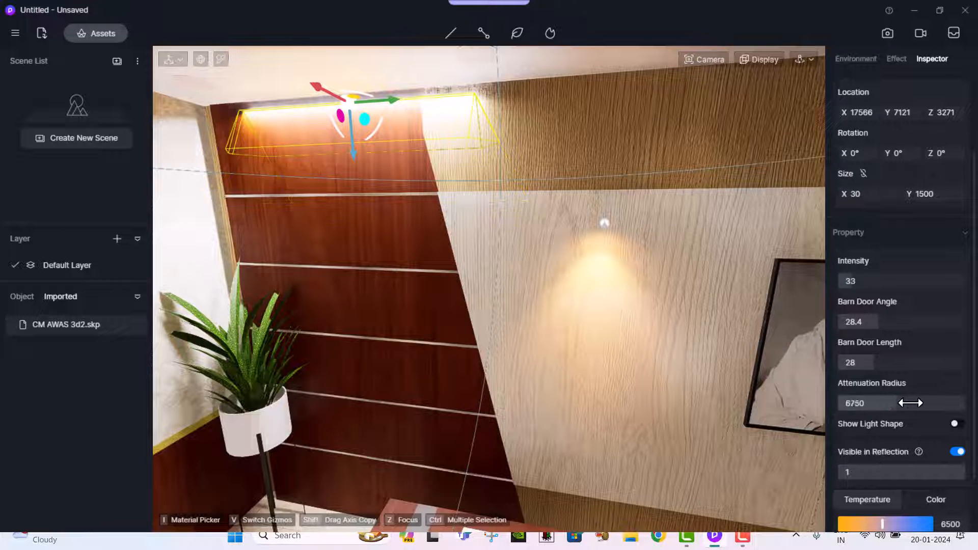
drag(910, 403, 853, 403)
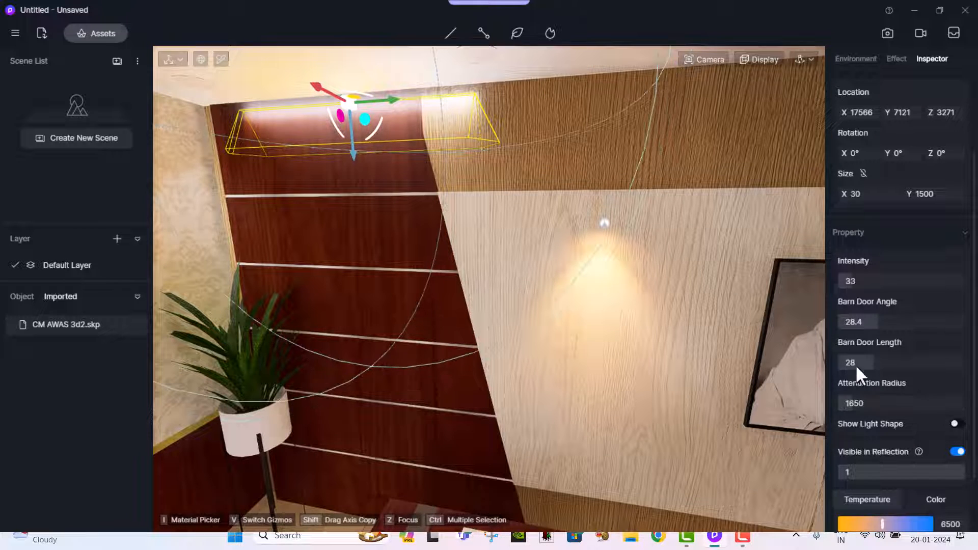
Step: Resize the strip light above the wood panelling to X 69 and Y 1840
scroll(857, 326, up, 2)
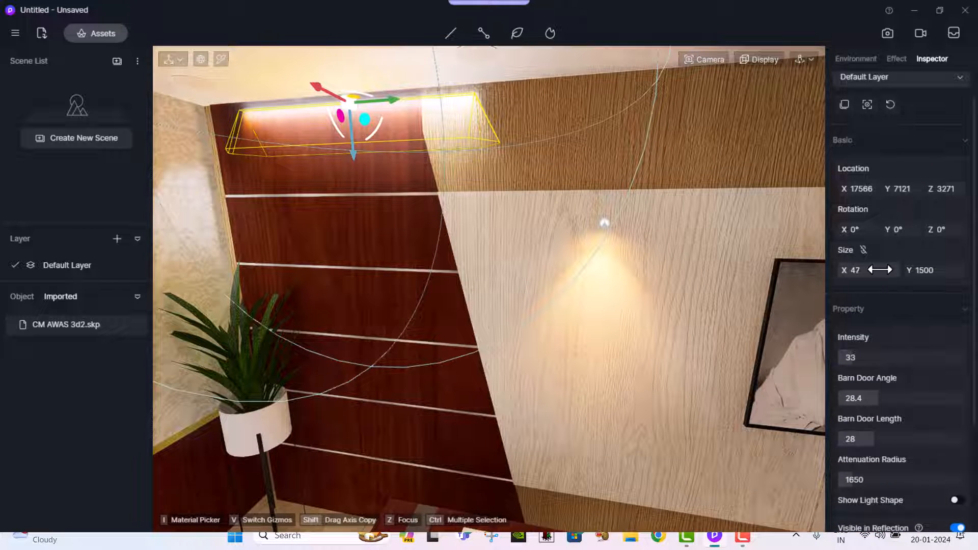
mouse_move(880, 270)
mouse_down()
mouse_move(901, 269)
mouse_move(879, 270)
mouse_up()
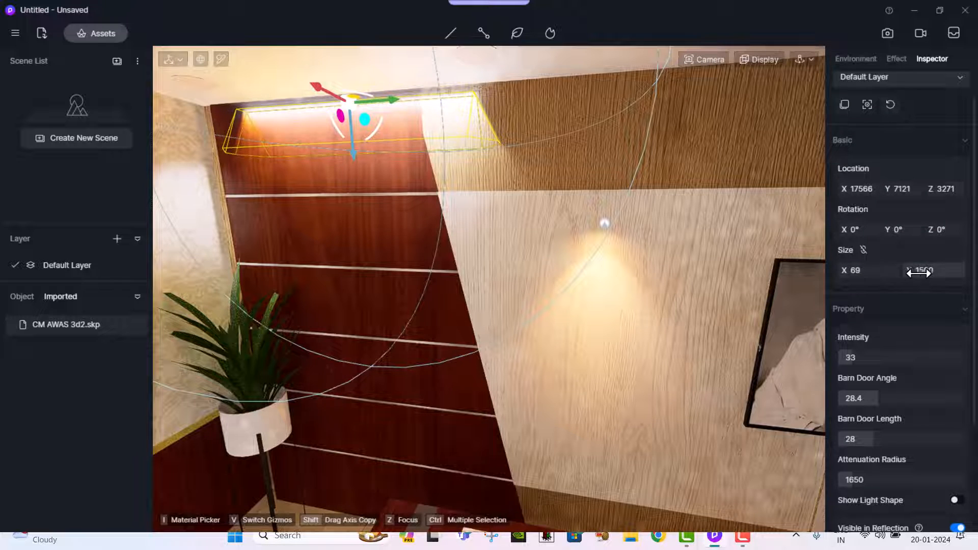
drag(955, 273, 924, 270)
drag(922, 272, 952, 270)
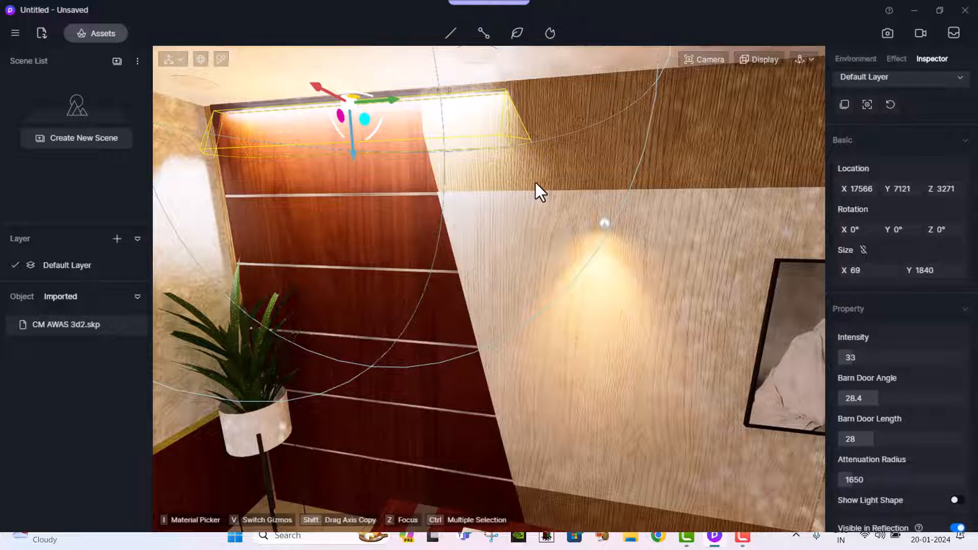
click(505, 191)
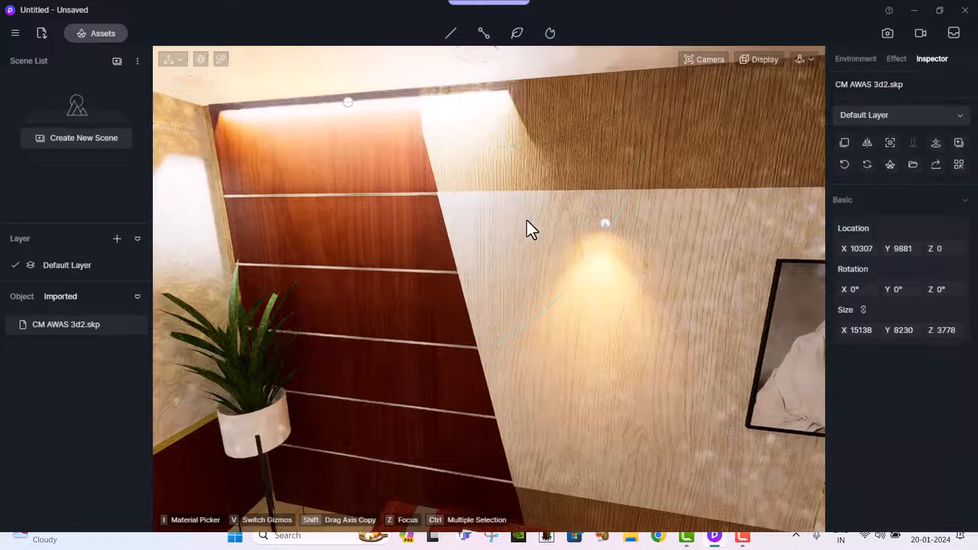
Step: Place a Rect Light low above the floor between the long desk and the visitor chairs
right_drag(475, 167, 473, 201)
scroll(478, 209, down, 3)
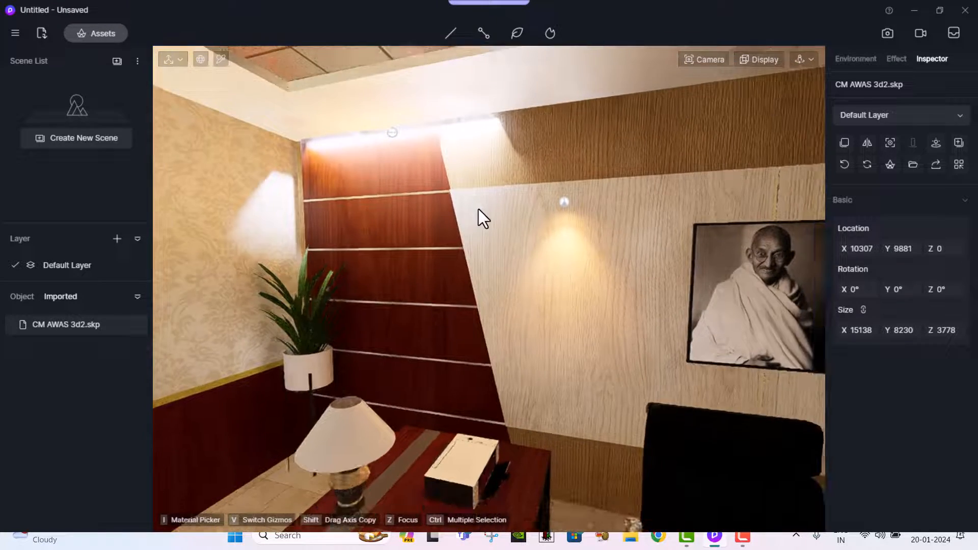
scroll(477, 212, down, 2)
scroll(477, 212, up, 2)
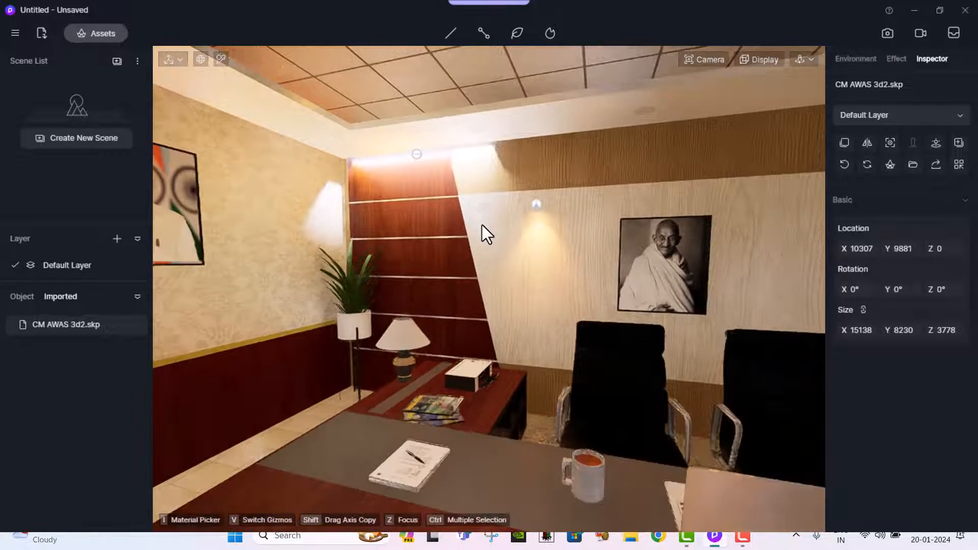
middle_drag(557, 216, 498, 166)
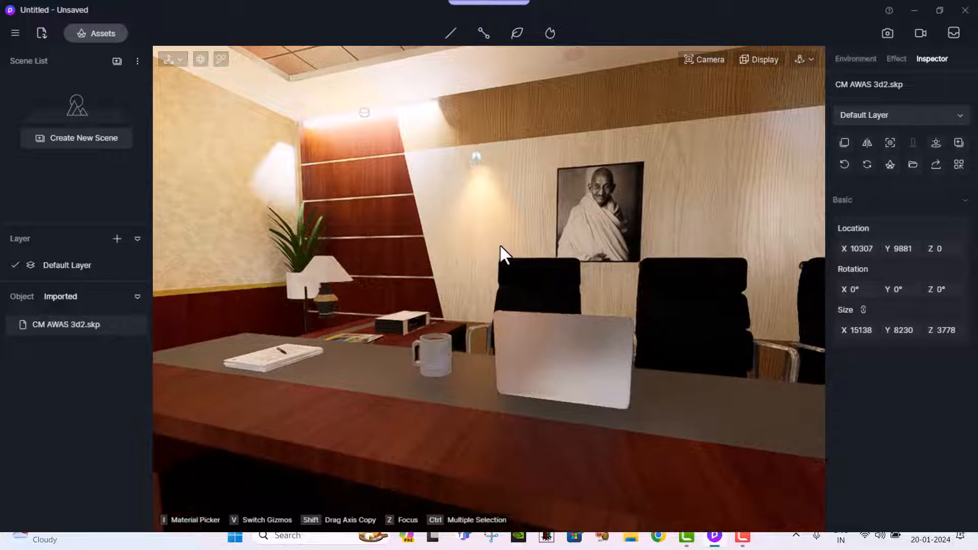
right_drag(604, 253, 609, 253)
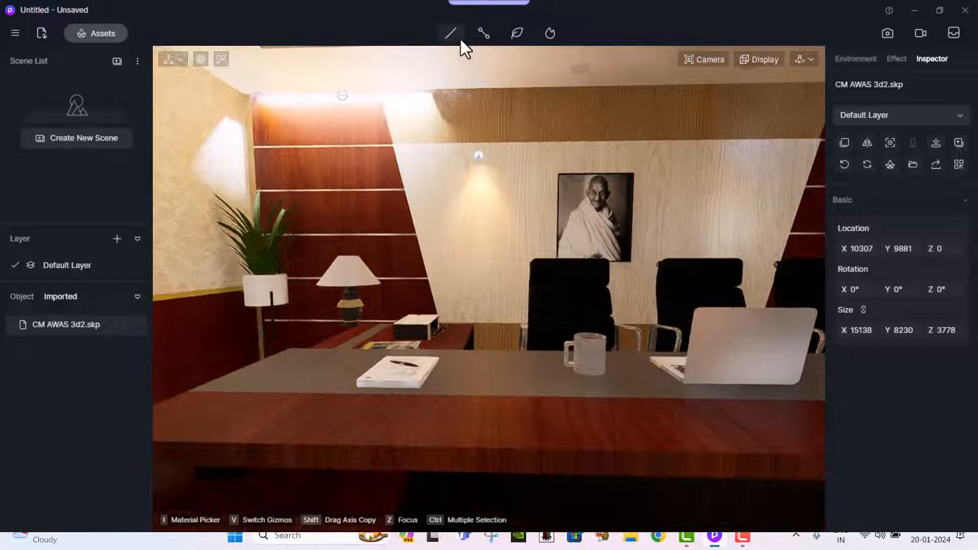
mouse_move(457, 33)
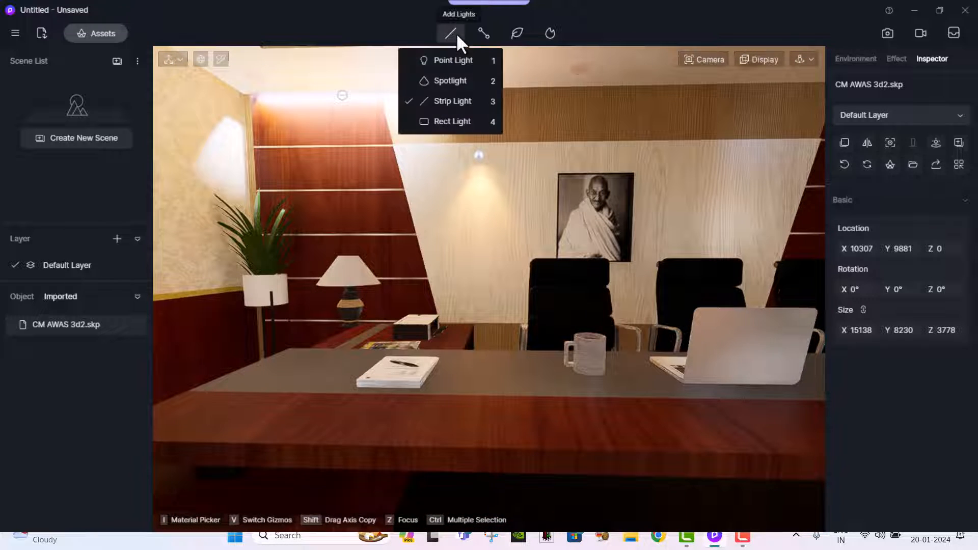
click(458, 121)
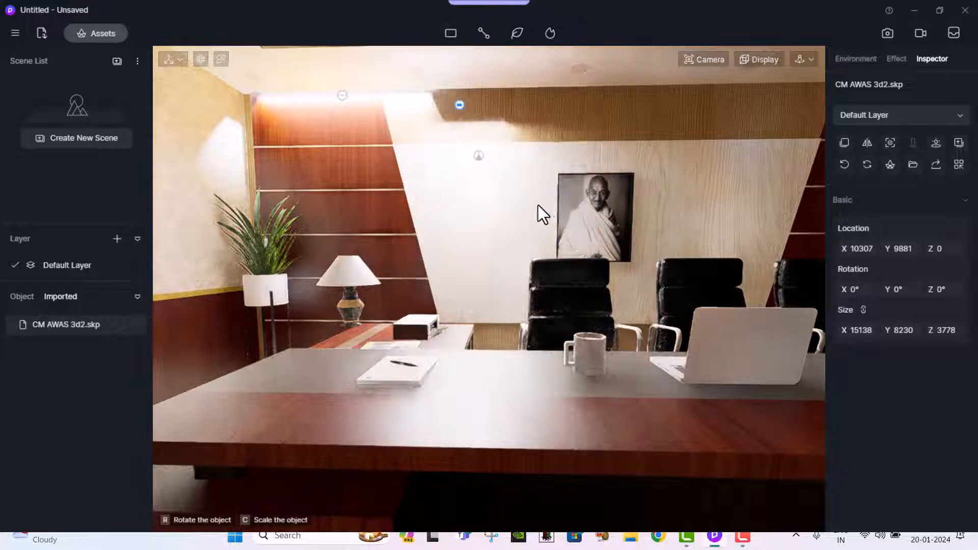
click(538, 202)
scroll(509, 306, down, 6)
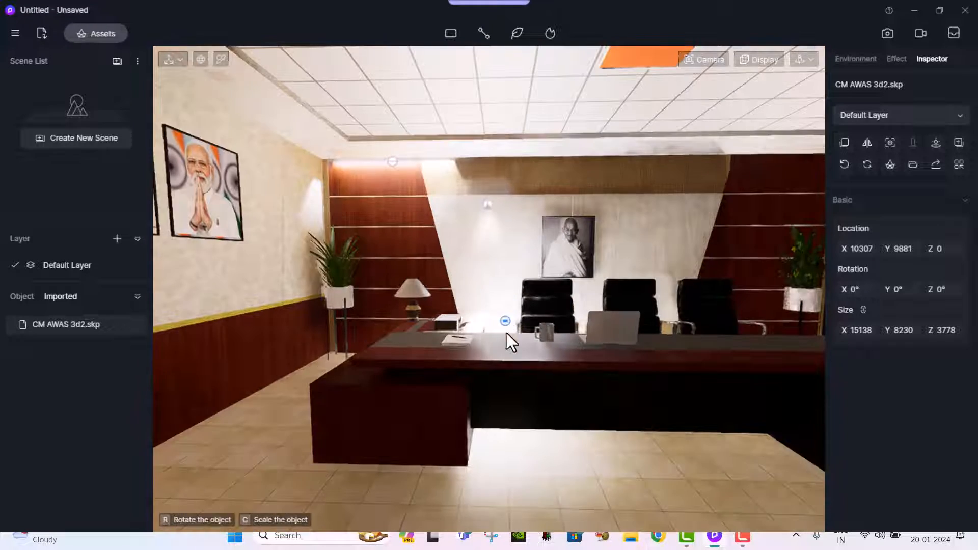
scroll(559, 391, down, 6)
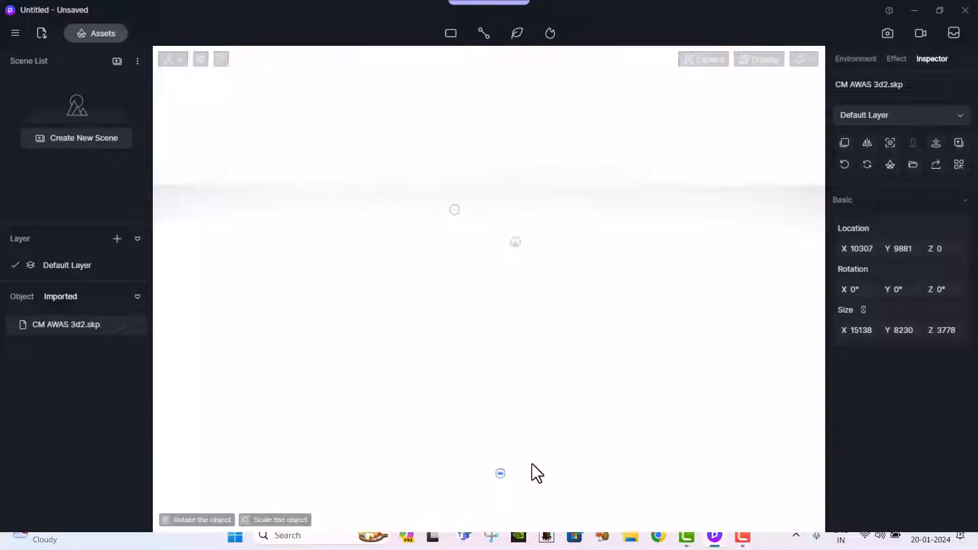
scroll(532, 462, up, 5)
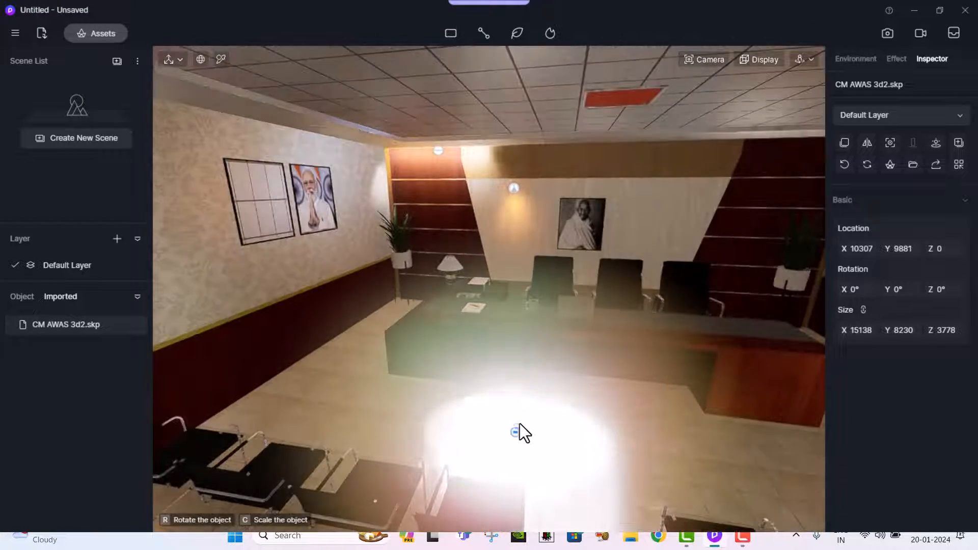
click(519, 426)
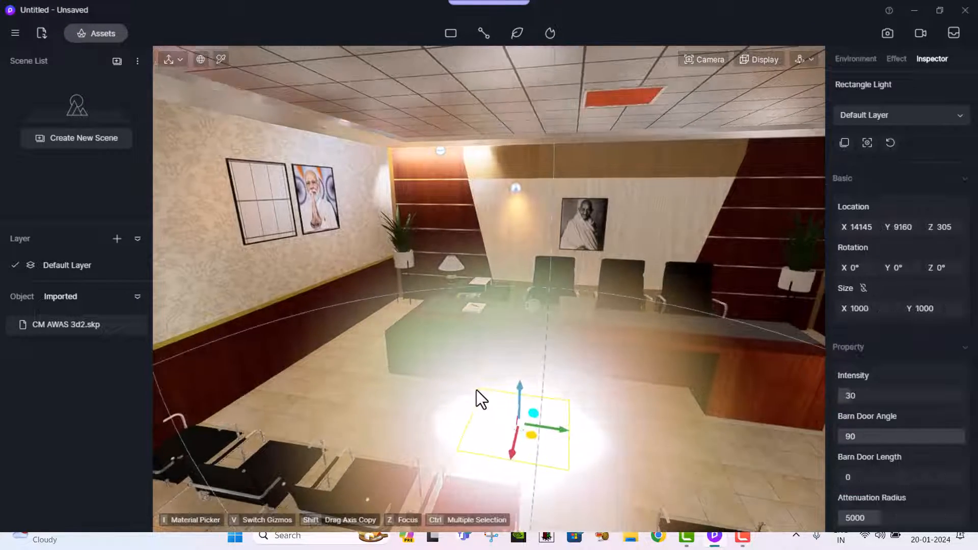
Step: Raise the rectangle light to the ceiling at about Z 2621 and set its intensity to 3
middle_drag(475, 390, 509, 415)
scroll(509, 414, up, 1)
drag(488, 389, 533, 103)
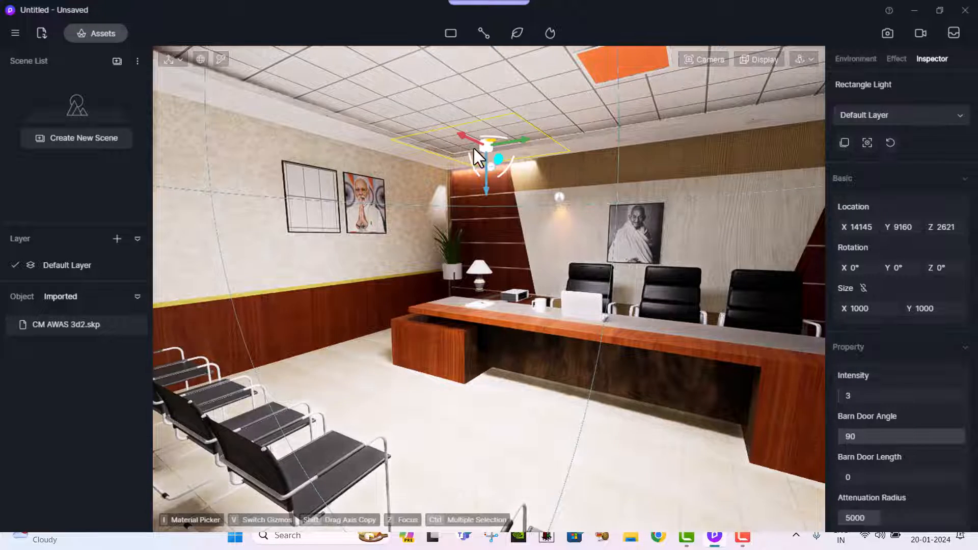
Step: Rotate the rectangle light upright to Y 90° and Z 360°, and reposition it in front of the desk at about X 13435 and Z 1410
scroll(489, 148, up, 2)
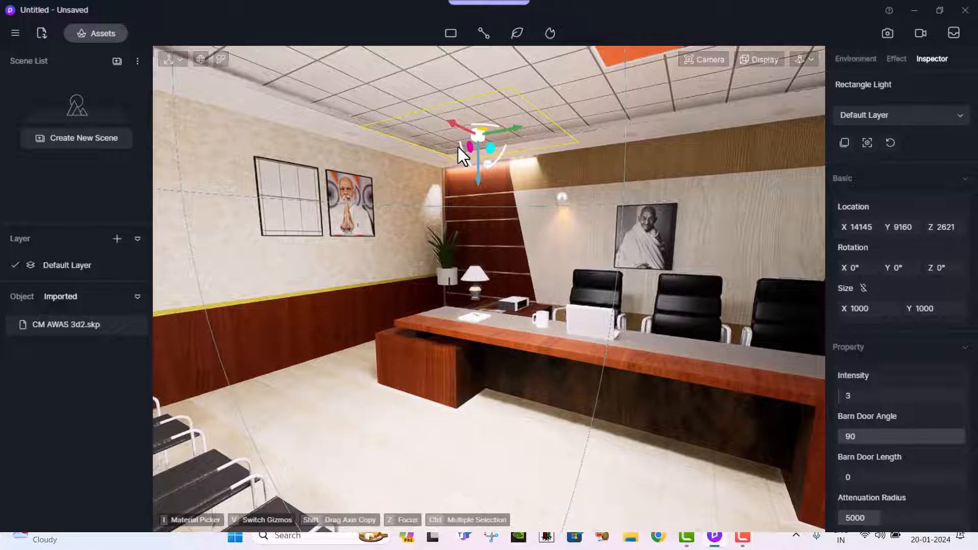
drag(464, 150, 493, 198)
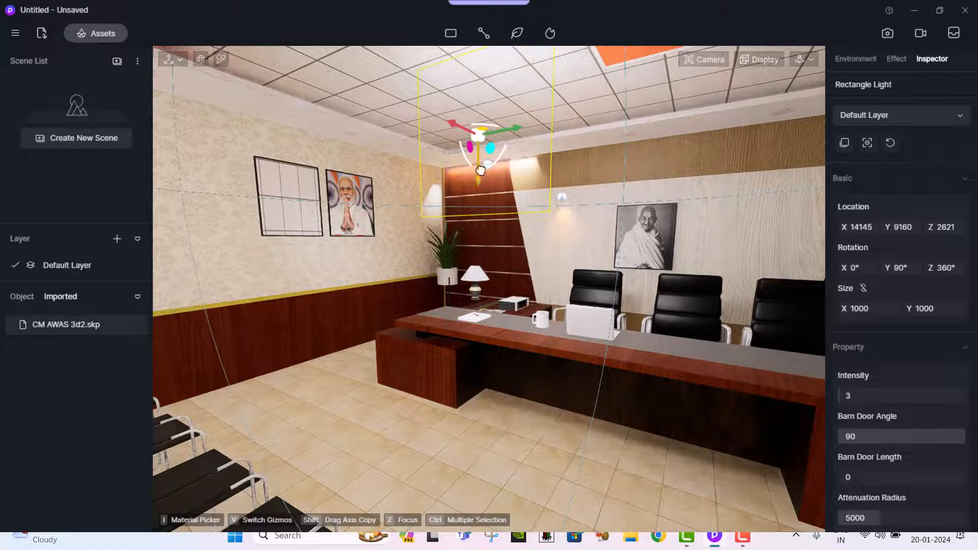
drag(486, 246, 484, 351)
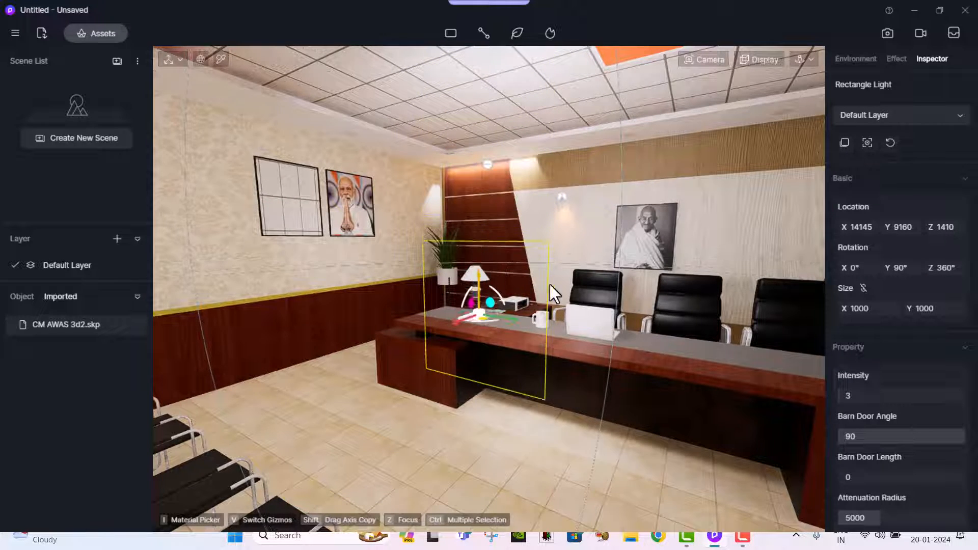
middle_drag(463, 334, 408, 353)
drag(393, 359, 271, 403)
Step: Set the upright rectangle light's intensity to 9
middle_drag(386, 378, 303, 382)
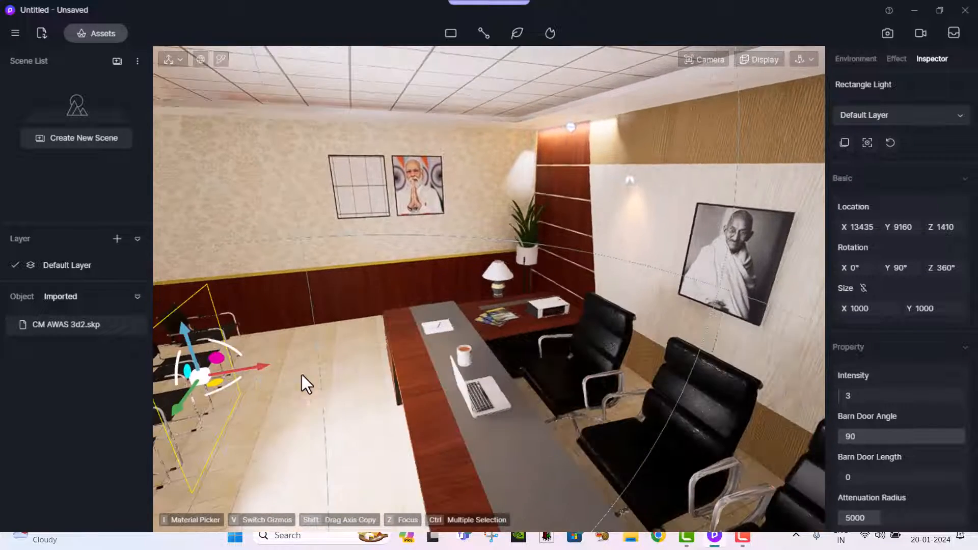
middle_drag(493, 380, 814, 344)
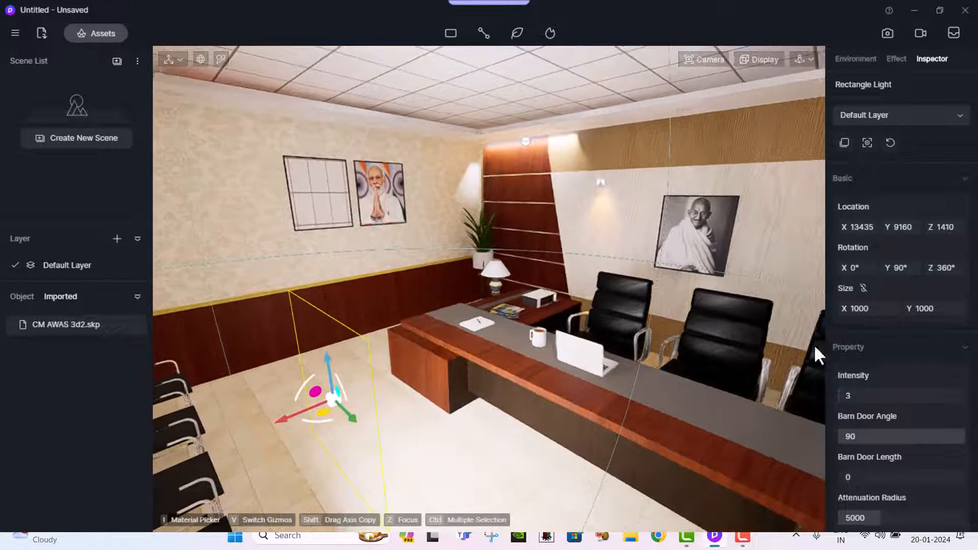
scroll(891, 415, down, 1)
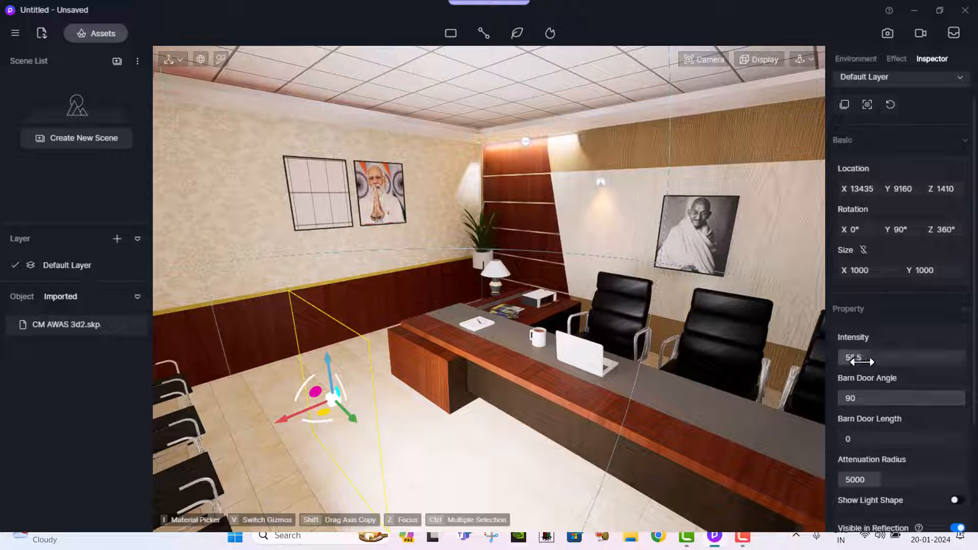
drag(862, 362, 842, 360)
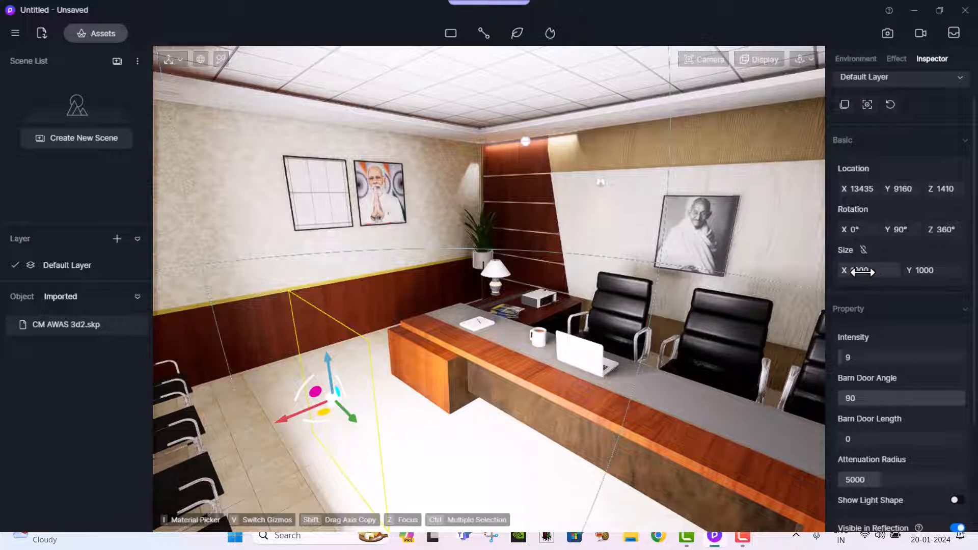
Step: Resize the rectangle light to about X 1449 and Y 1262, and deselect it to view the whole office
drag(862, 272, 970, 273)
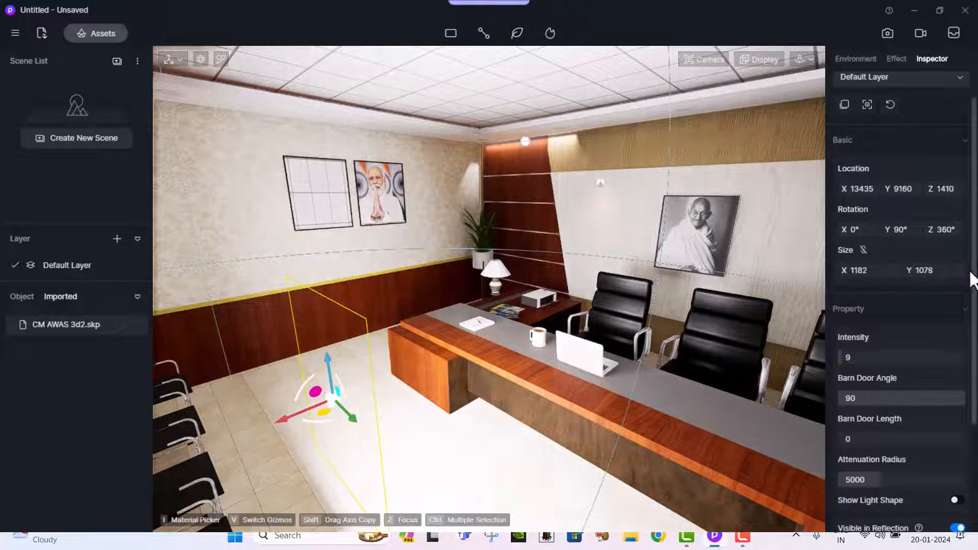
drag(857, 272, 972, 271)
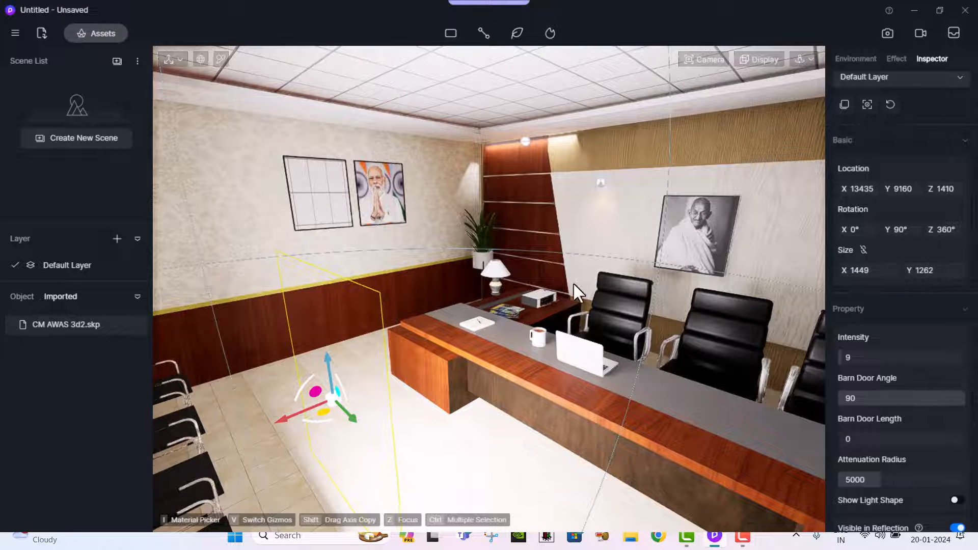
mouse_move(753, 265)
right_down()
mouse_move(716, 264)
mouse_move(734, 265)
right_up()
scroll(634, 286, down, 5)
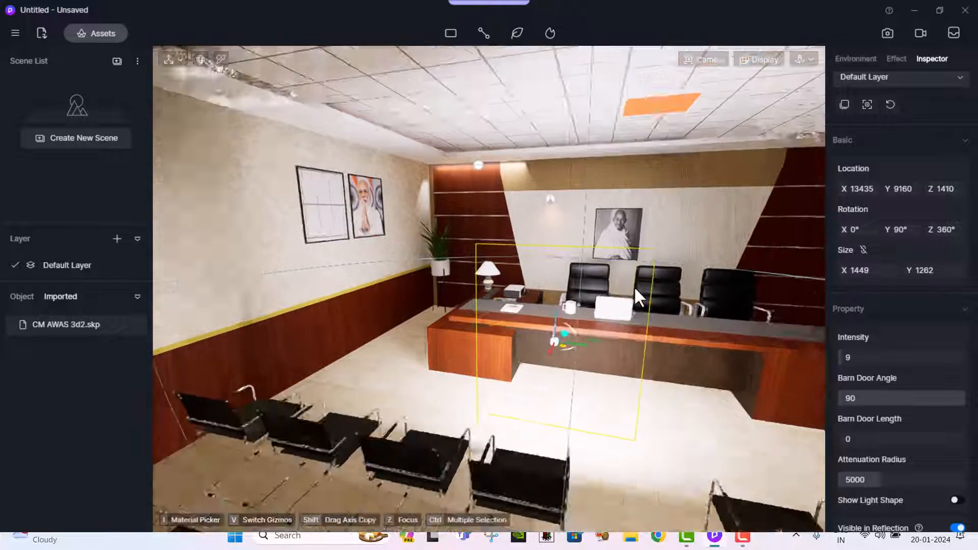
right_drag(534, 285, 444, 308)
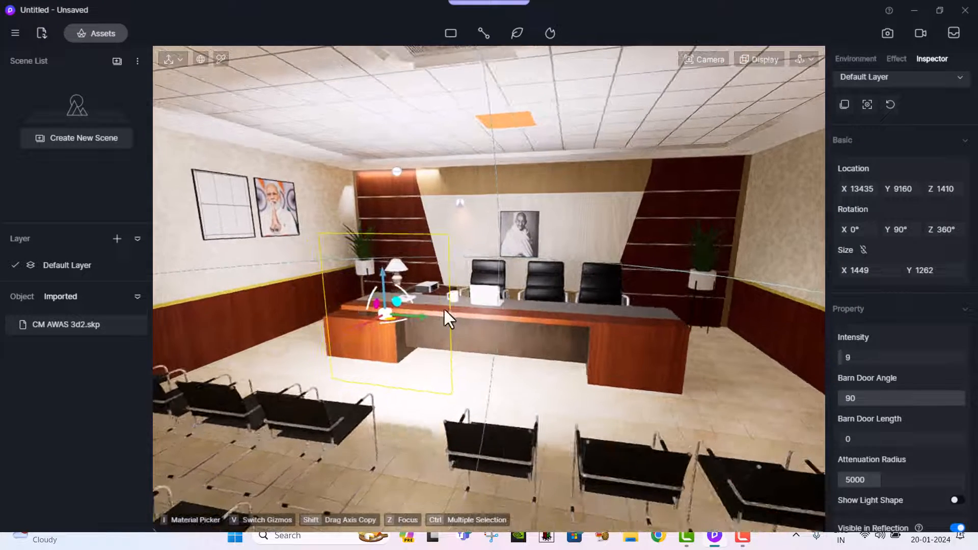
right_drag(507, 308, 509, 308)
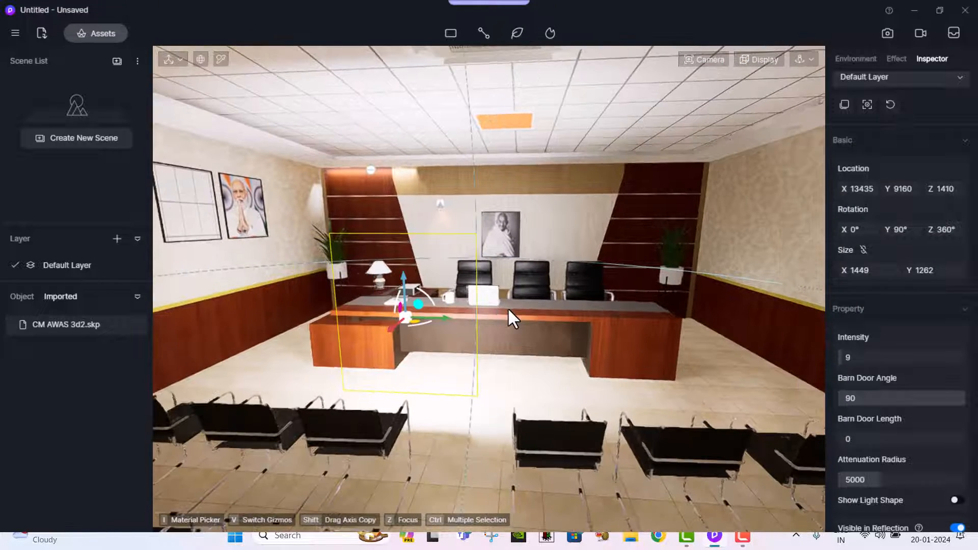
click(540, 383)
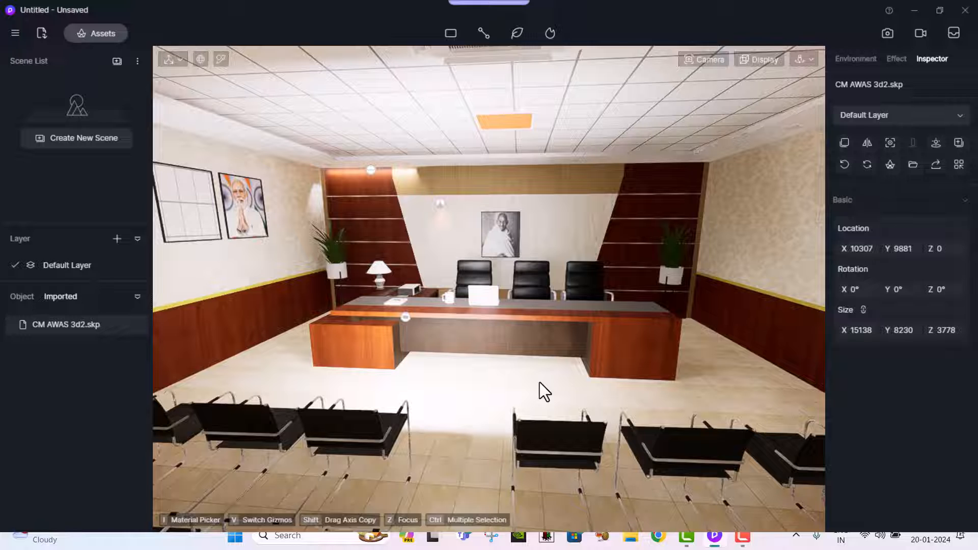